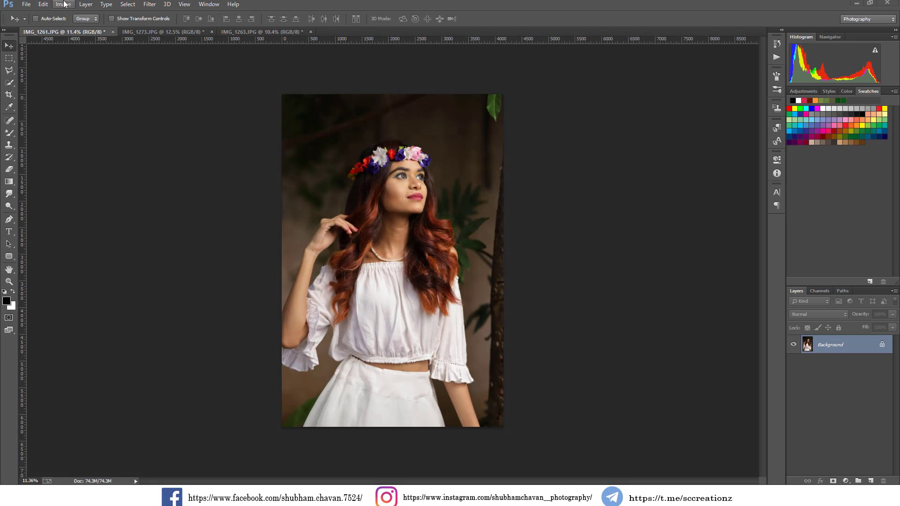
# Apply Levels with input values black 2, midtones 1.05 and white 246 to the portrait
pyautogui.click(65, 4)
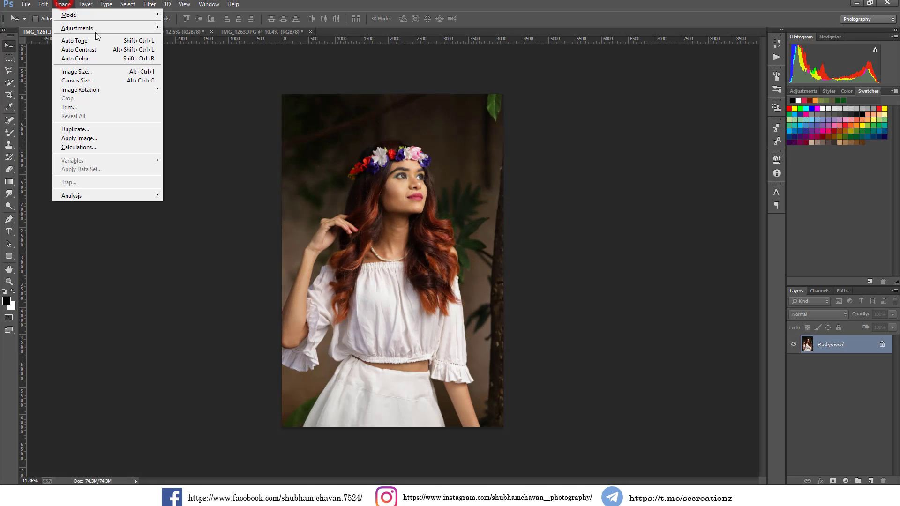
pyautogui.click(95, 27)
pyautogui.click(175, 35)
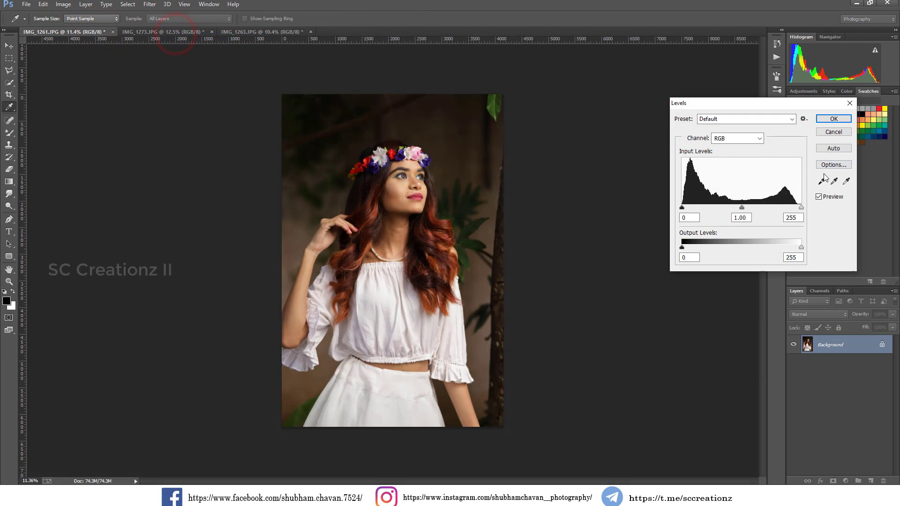
pyautogui.moveTo(802, 208); pyautogui.dragTo(797, 207)
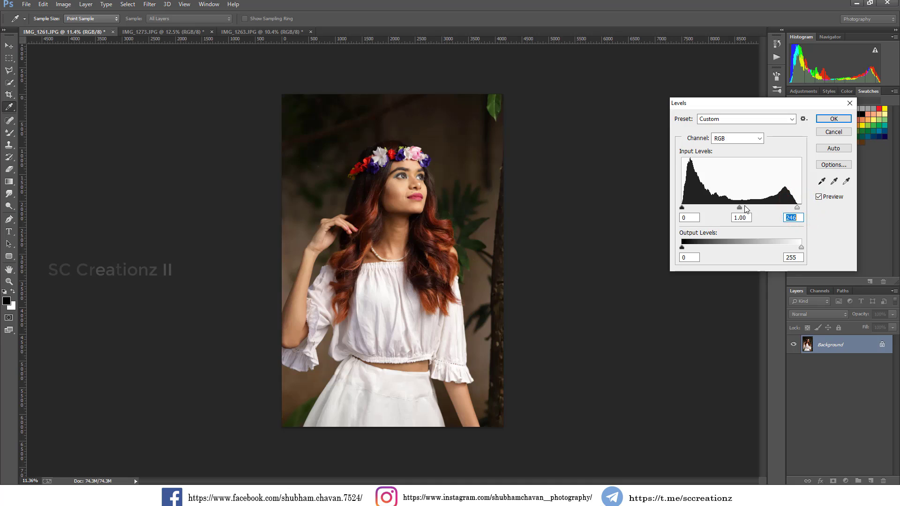
pyautogui.moveTo(682, 207); pyautogui.dragTo(683, 207)
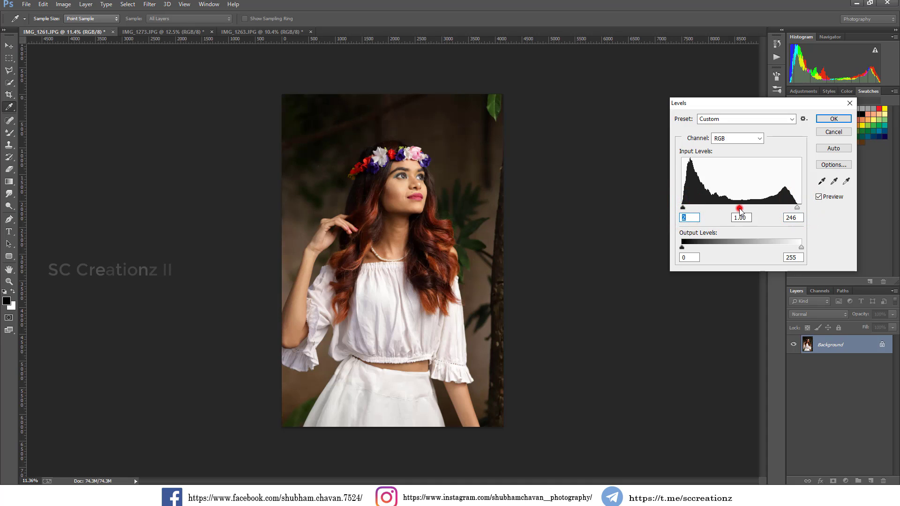
pyautogui.moveTo(740, 207); pyautogui.dragTo(738, 207)
pyautogui.click(834, 120)
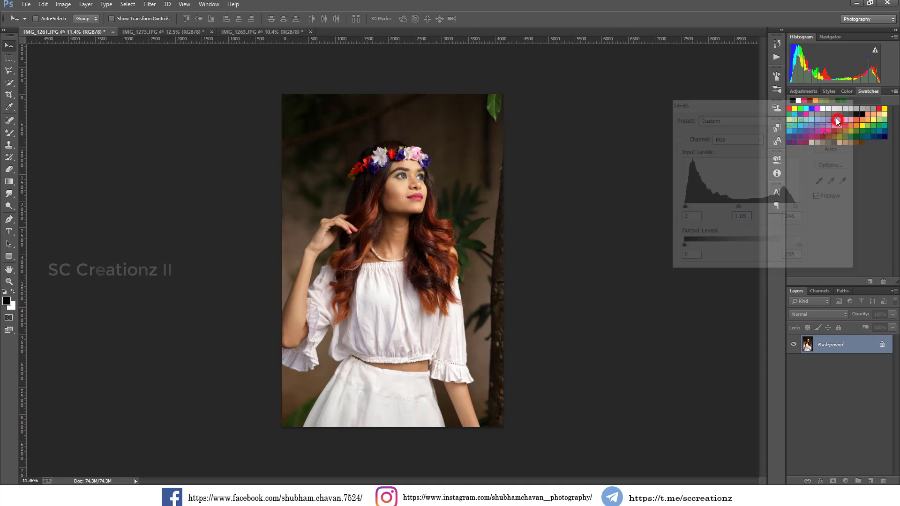
# Duplicate the Background layer into a Background copy and zoom in on the face
pyautogui.rightClick(801, 346)
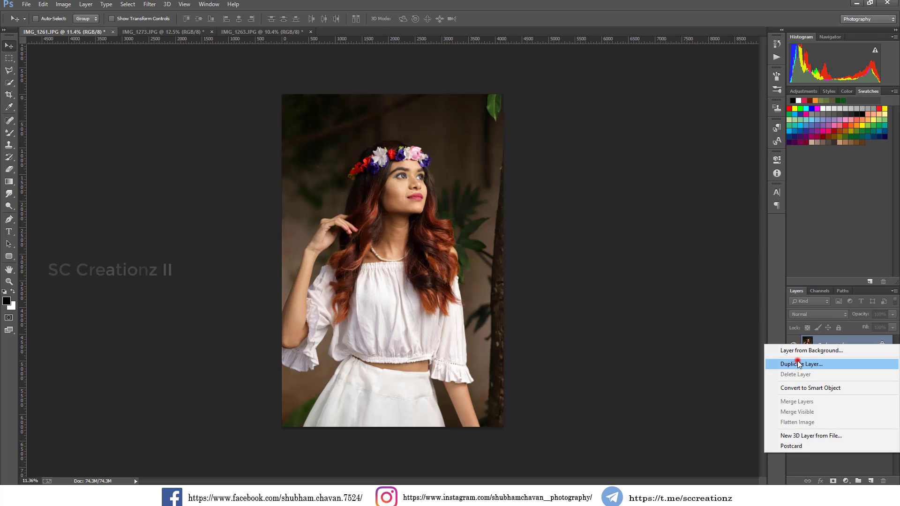
pyautogui.click(800, 364)
pyautogui.click(405, 103)
pyautogui.scroll(2, 403, 175)
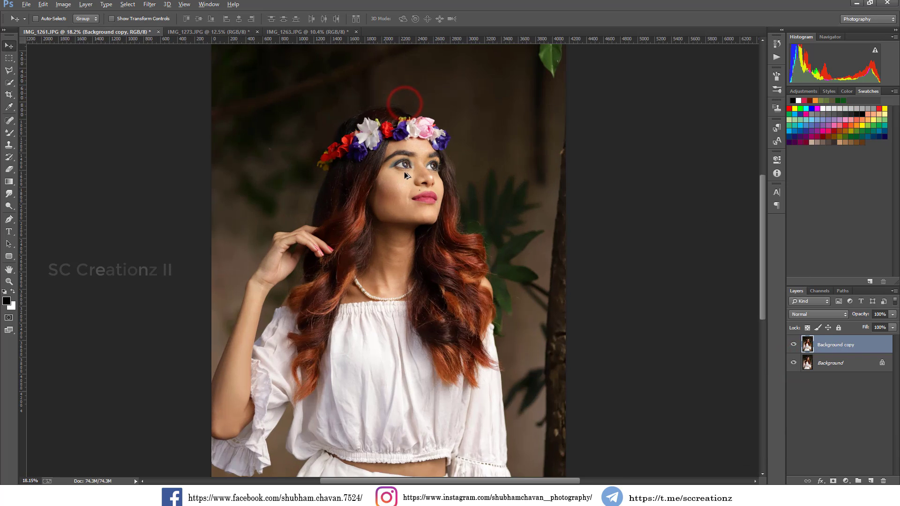
pyautogui.scroll(2, 404, 172)
pyautogui.scroll(2, 408, 169)
pyautogui.scroll(2, 412, 166)
pyautogui.scroll(2, 414, 166)
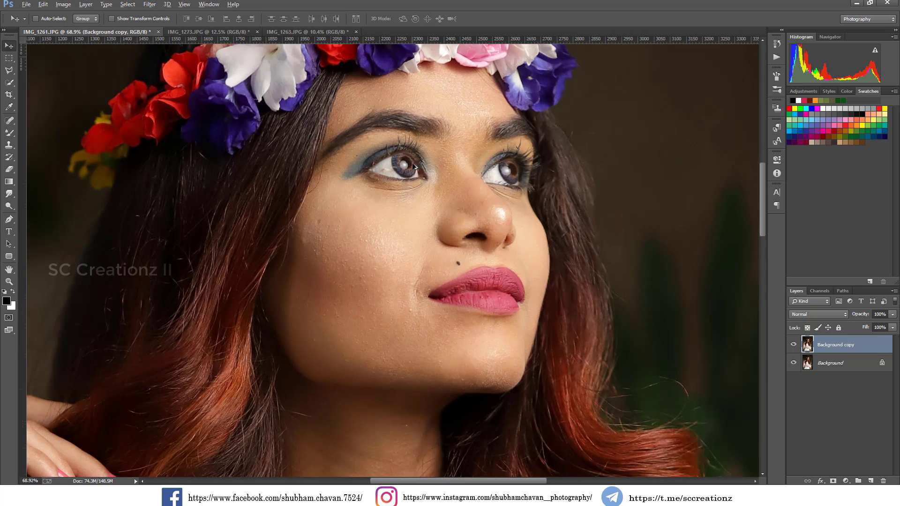
# Switch to the Spot Healing Brush and set its size to 34 px
pyautogui.press('j')
pyautogui.rightClick(339, 224)
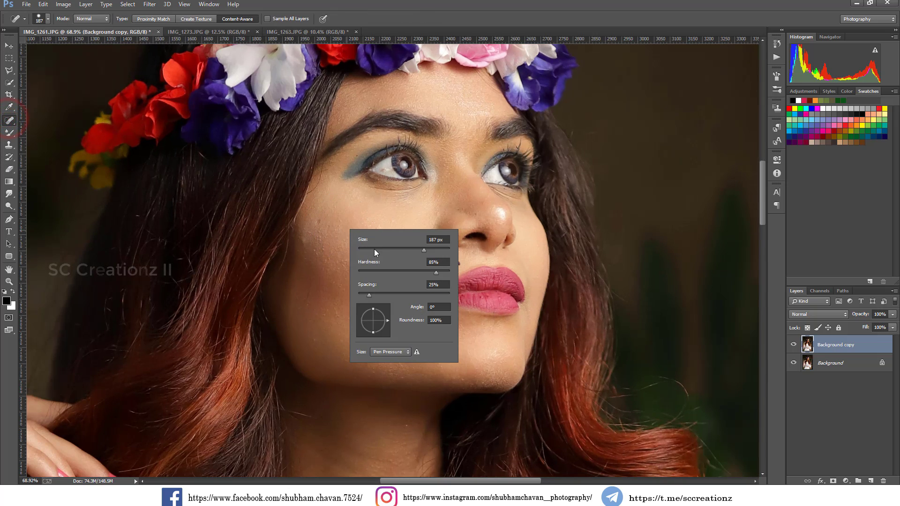
pyautogui.moveTo(378, 250); pyautogui.dragTo(372, 248)
pyautogui.click(317, 221)
# Heal the blemishes across the cheek and near the lip corner
pyautogui.moveTo(327, 227); pyautogui.dragTo(321, 231)
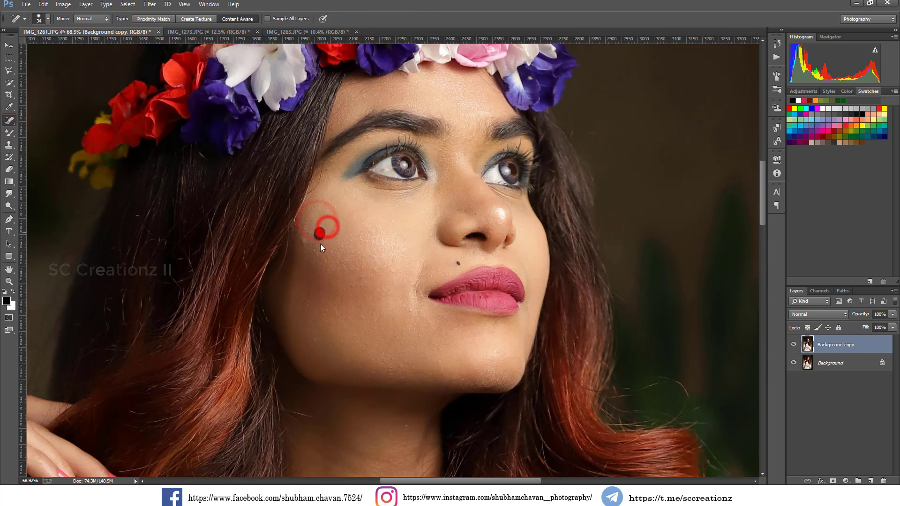
pyautogui.click(308, 237)
pyautogui.click(311, 242)
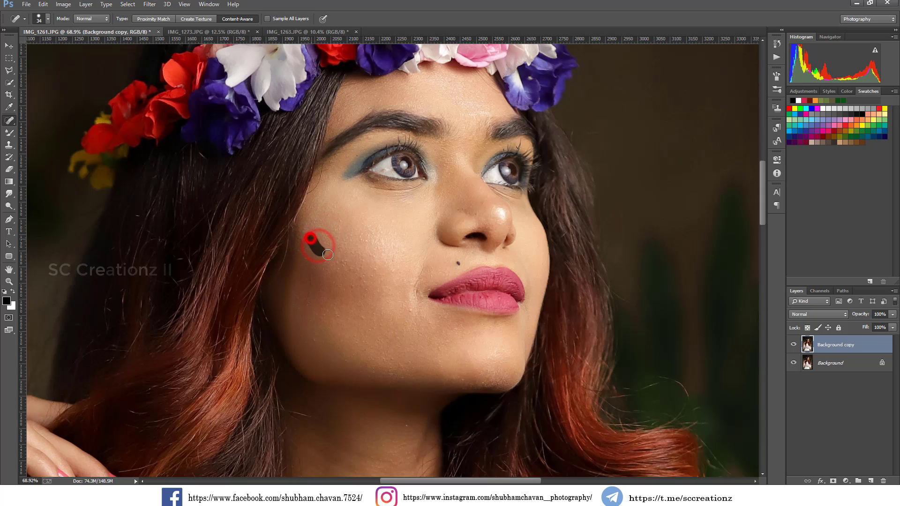
pyautogui.click(311, 281)
pyautogui.click(325, 314)
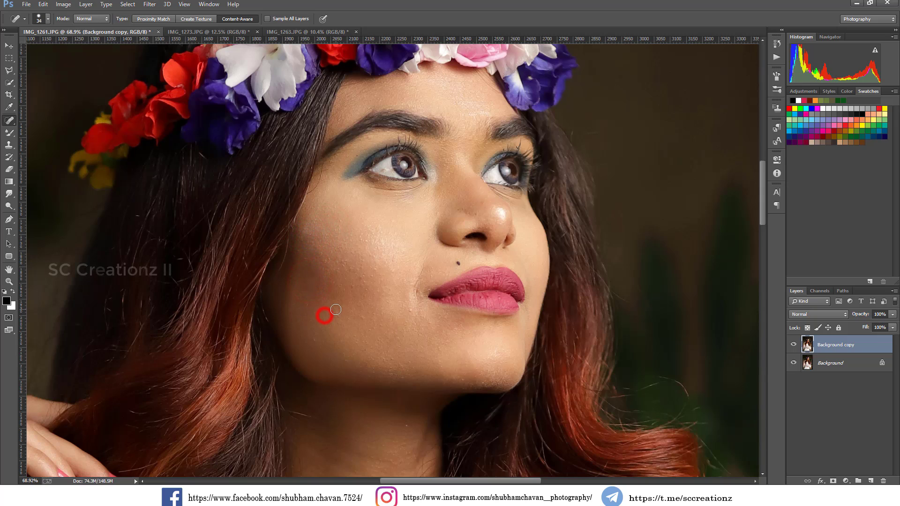
pyautogui.click(410, 310)
pyautogui.click(370, 273)
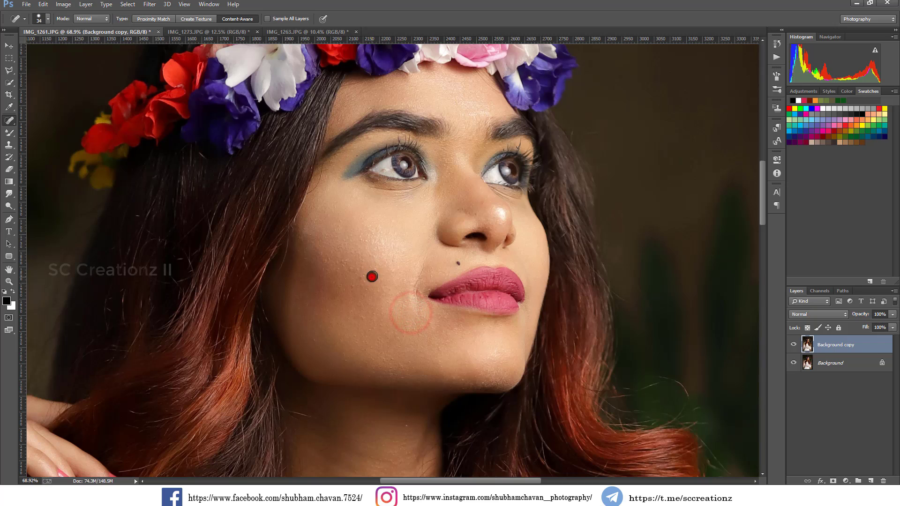
pyautogui.click(362, 238)
pyautogui.click(375, 266)
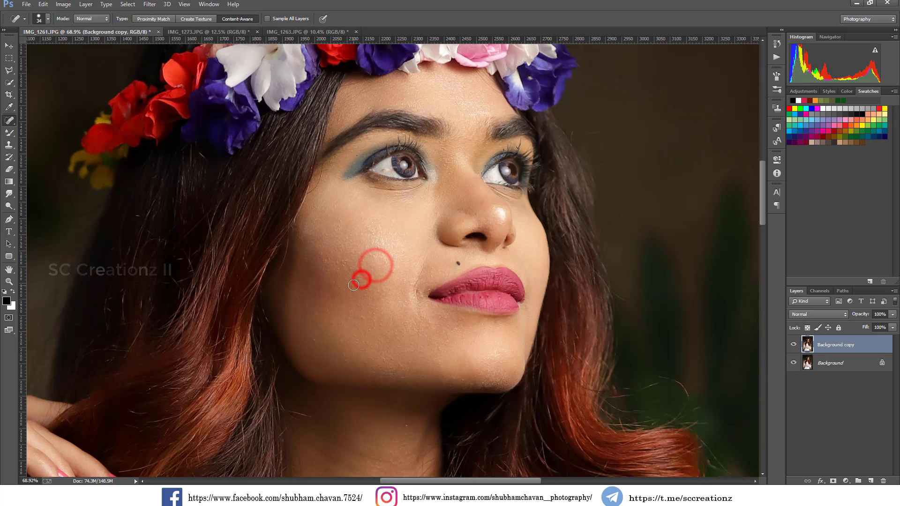
pyautogui.click(355, 283)
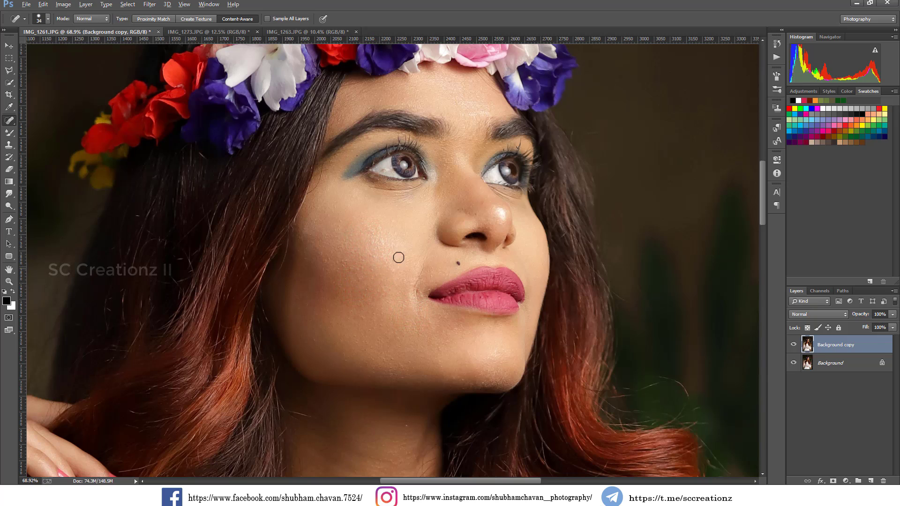
# Heal the small spots on the nose and check the retouched face
pyautogui.click(477, 214)
pyautogui.click(480, 205)
pyautogui.click(476, 217)
pyautogui.click(470, 213)
pyautogui.scroll(-1, 470, 213)
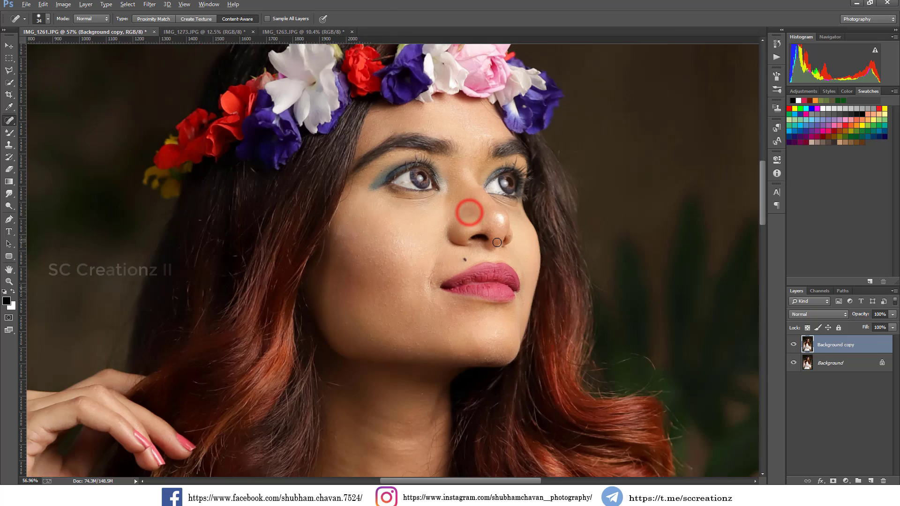
pyautogui.scroll(-3, 468, 211)
pyautogui.scroll(1, 470, 321)
pyautogui.scroll(2, 450, 337)
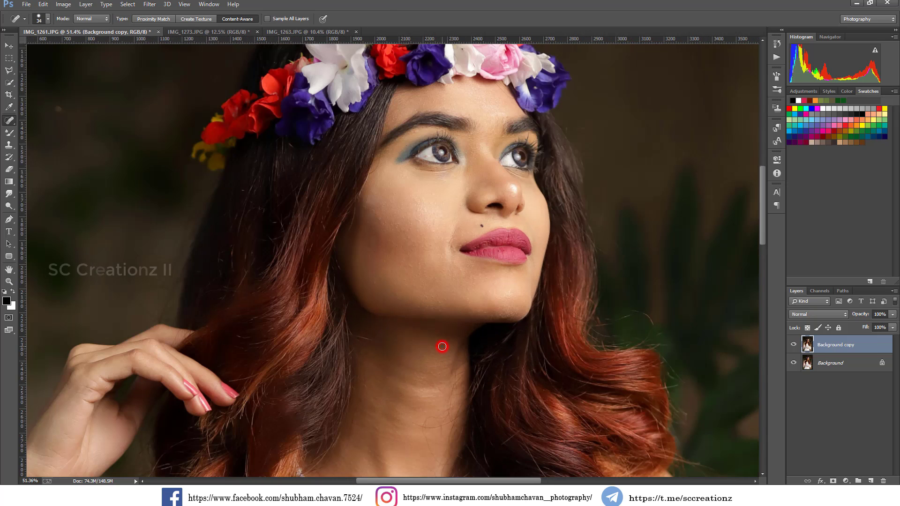
pyautogui.scroll(-2, 440, 348)
pyautogui.scroll(-3, 443, 349)
pyautogui.scroll(-2, 453, 349)
pyautogui.scroll(1, 455, 349)
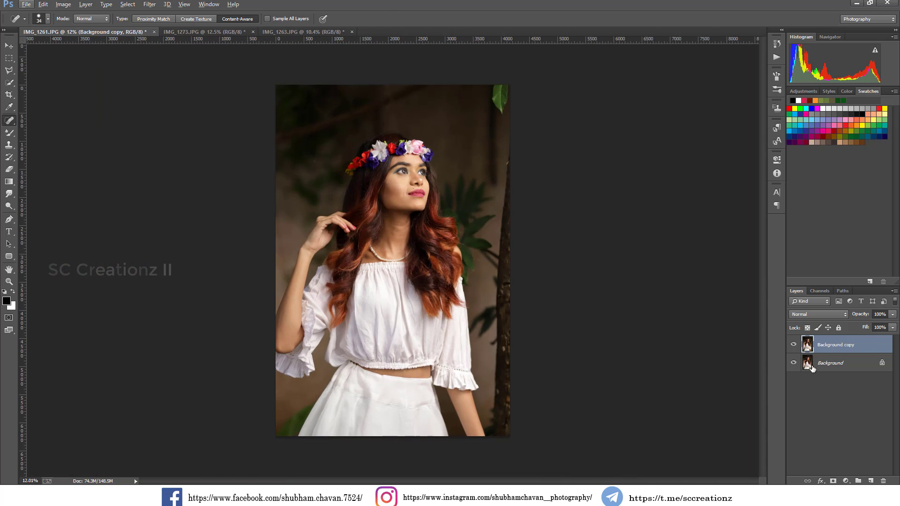
# Merge Visible, duplicate the merged Background layer, and run Camera Raw Filter on the copy
pyautogui.rightClick(852, 345)
pyautogui.click(774, 346)
pyautogui.rightClick(851, 350)
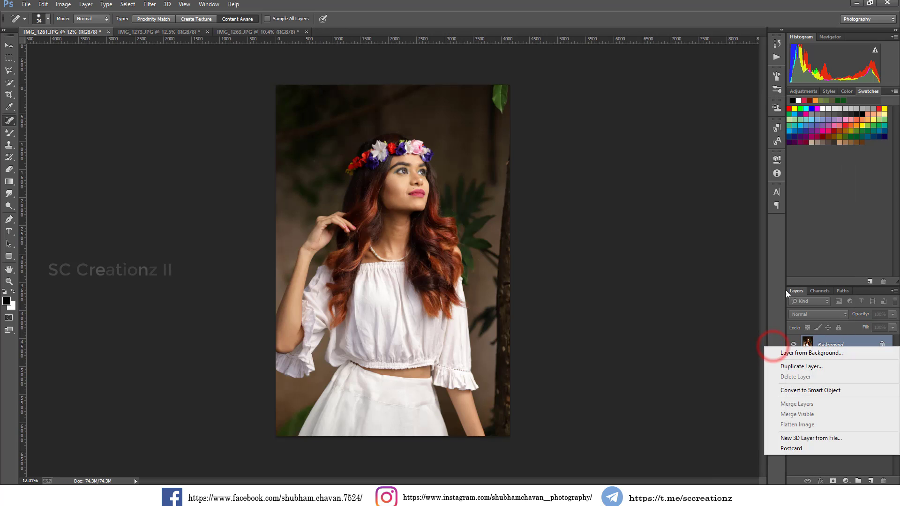
pyautogui.click(790, 362)
pyautogui.click(398, 103)
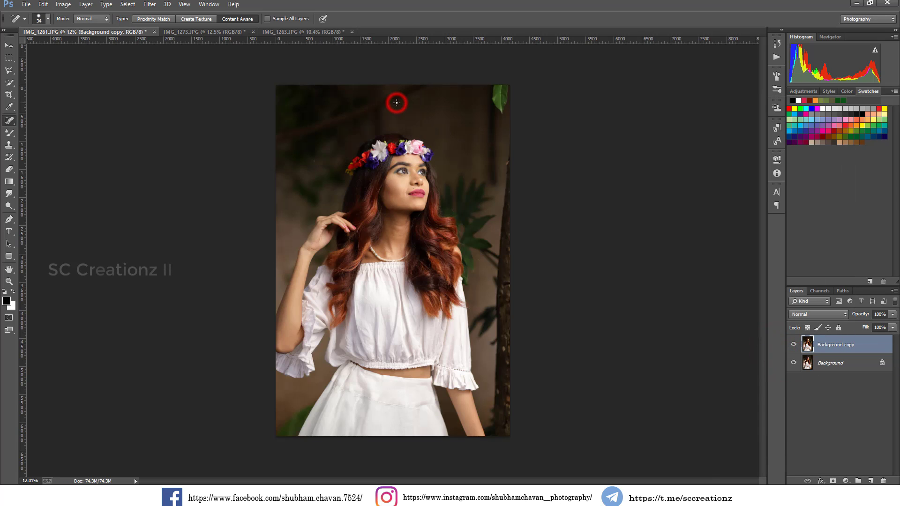
pyautogui.click(149, 5)
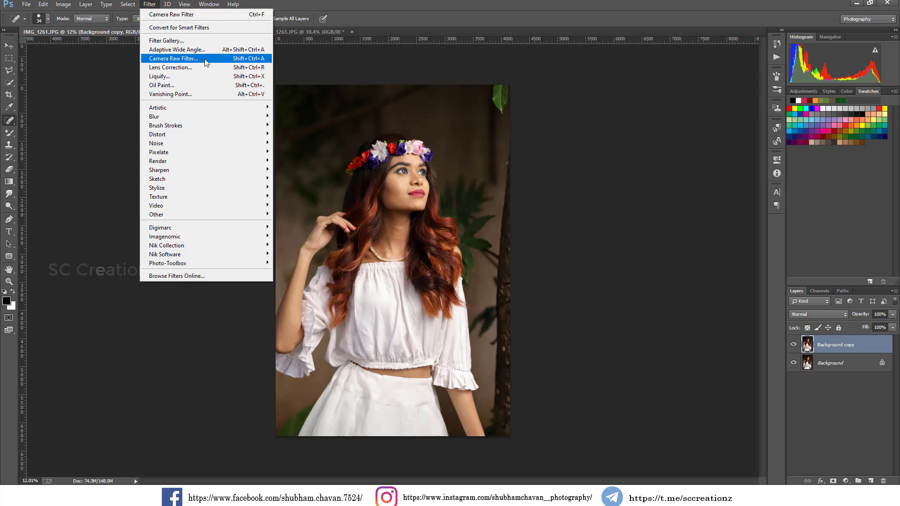
pyautogui.click(219, 58)
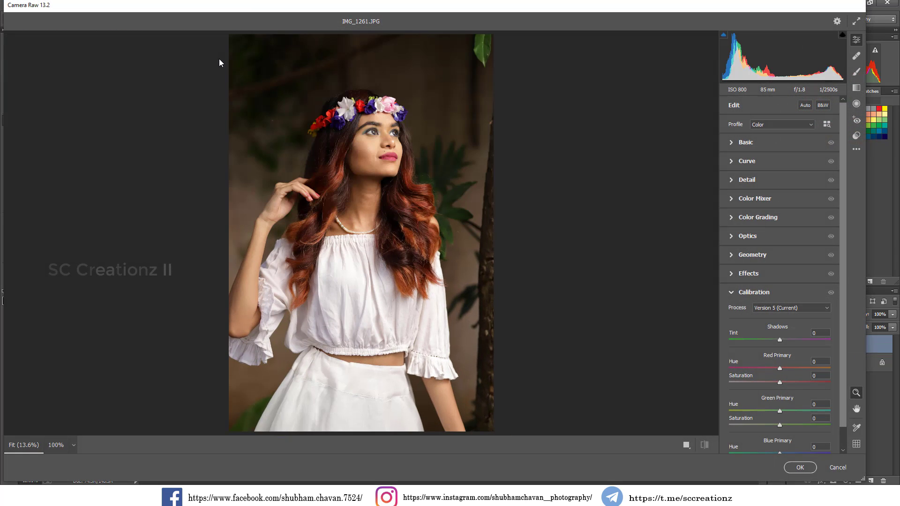
# Set Basic exposure -0.30, contrast +38, texture +12, dehaze +37 and saturation -29
pyautogui.click(734, 146)
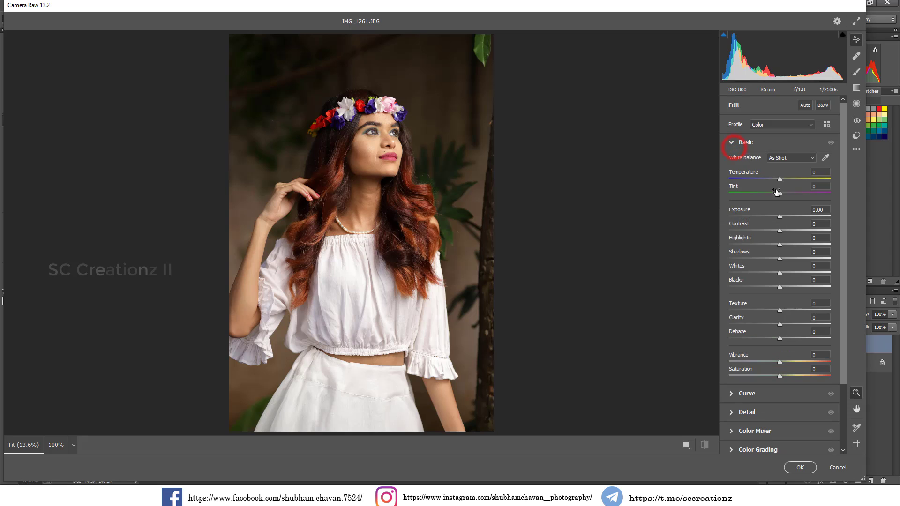
pyautogui.moveTo(780, 216); pyautogui.dragTo(802, 233)
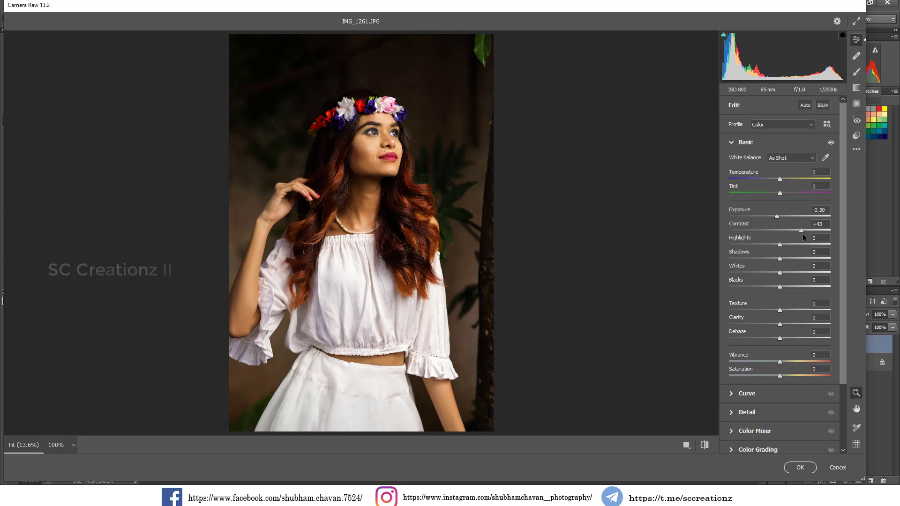
pyautogui.moveTo(802, 234)
pyautogui.mouseDown()
pyautogui.moveTo(793, 264)
pyautogui.moveTo(771, 279)
pyautogui.moveTo(751, 277)
pyautogui.moveTo(801, 288)
pyautogui.moveTo(793, 290)
pyautogui.mouseUp()
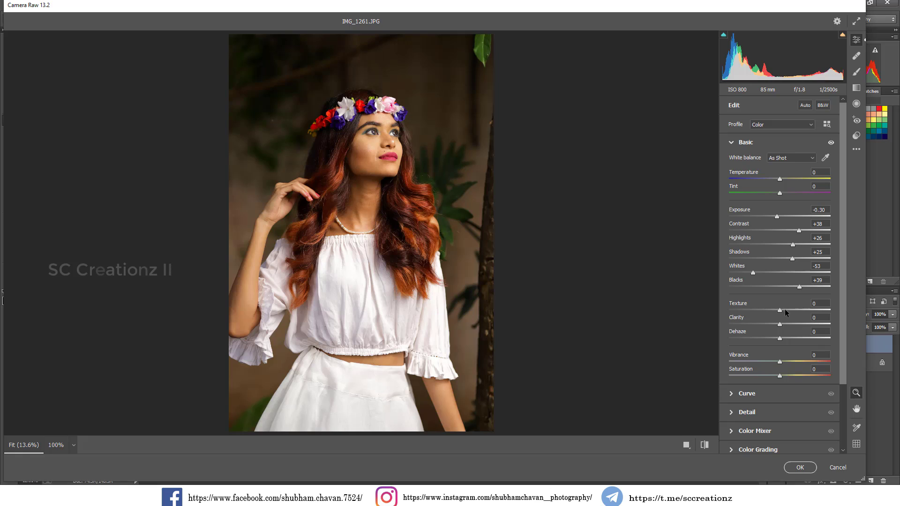
pyautogui.moveTo(785, 311); pyautogui.dragTo(789, 324)
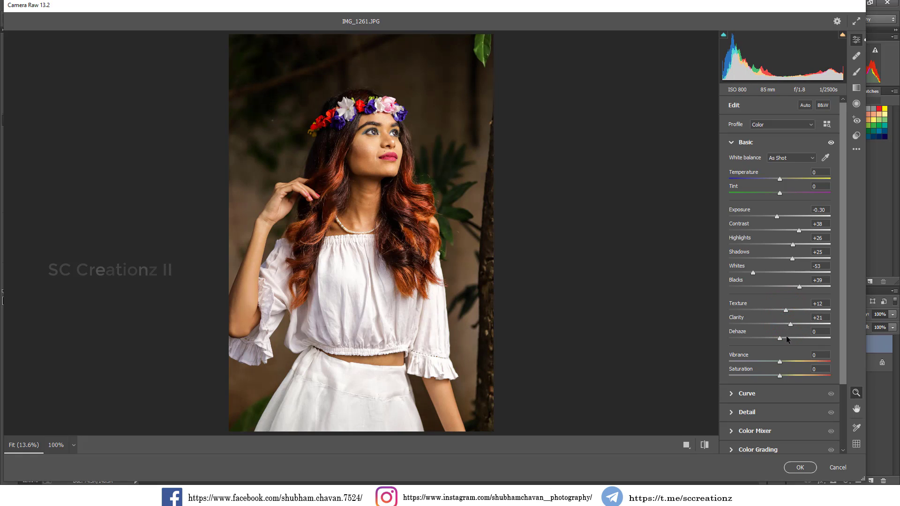
pyautogui.moveTo(788, 340); pyautogui.dragTo(797, 340)
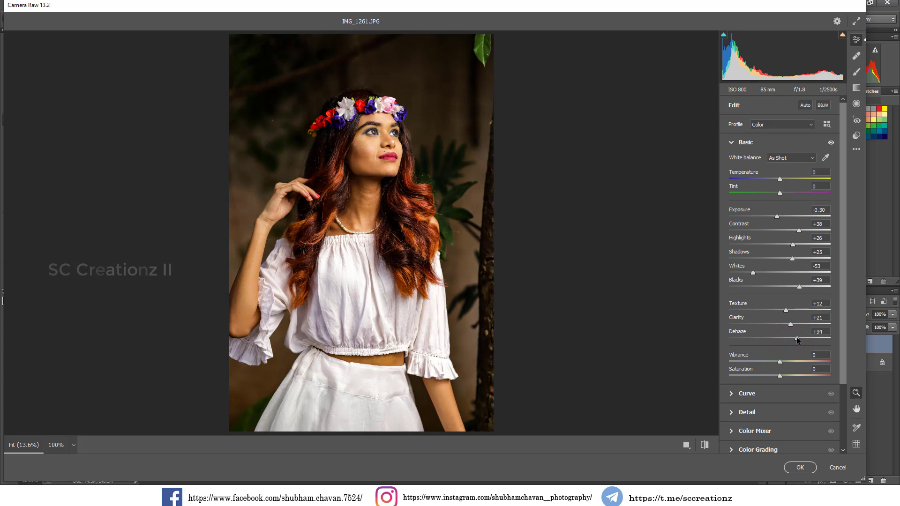
pyautogui.moveTo(796, 338); pyautogui.dragTo(798, 338)
pyautogui.click(769, 376)
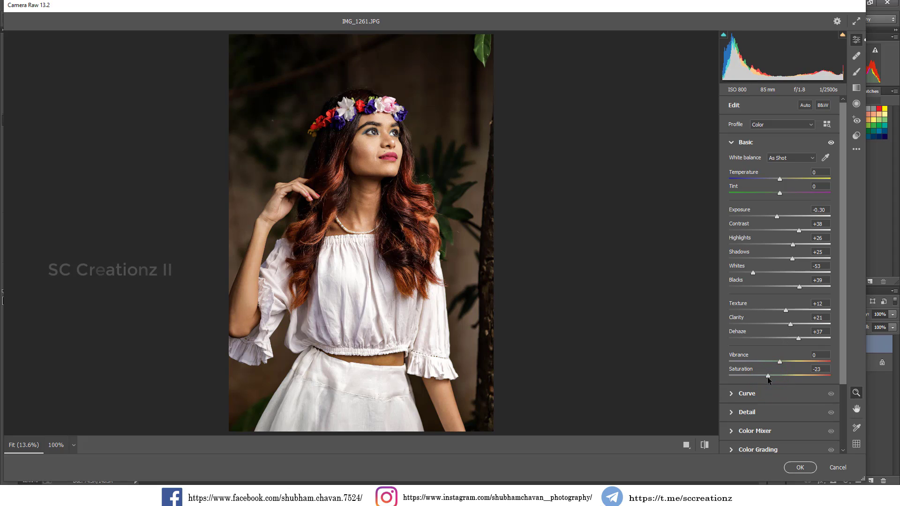
pyautogui.moveTo(768, 377); pyautogui.dragTo(778, 365)
# Shape an S tone curve with points at 76→51 and 200→181
pyautogui.click(735, 396)
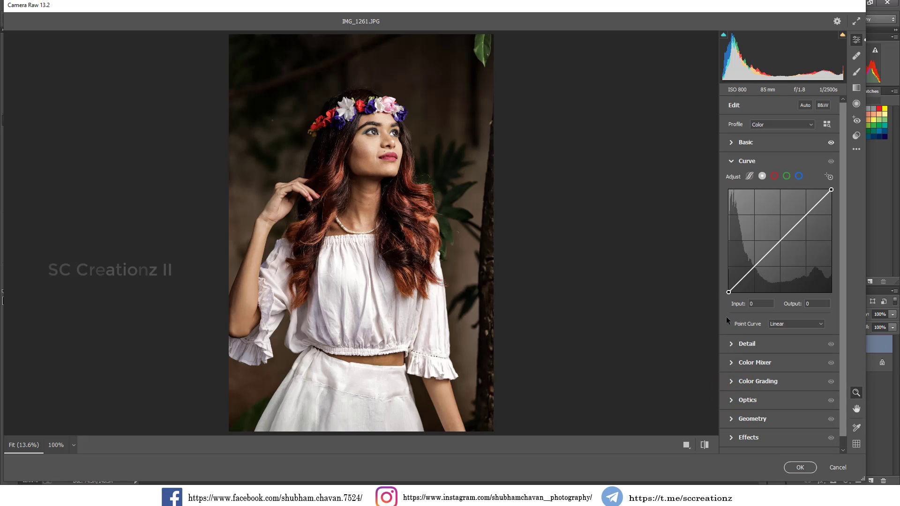
pyautogui.click(758, 271)
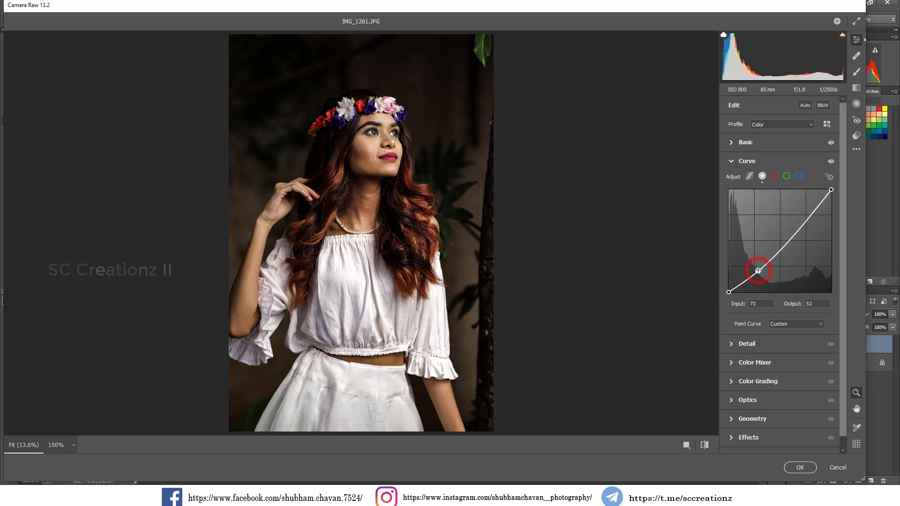
pyautogui.moveTo(758, 271); pyautogui.dragTo(759, 271)
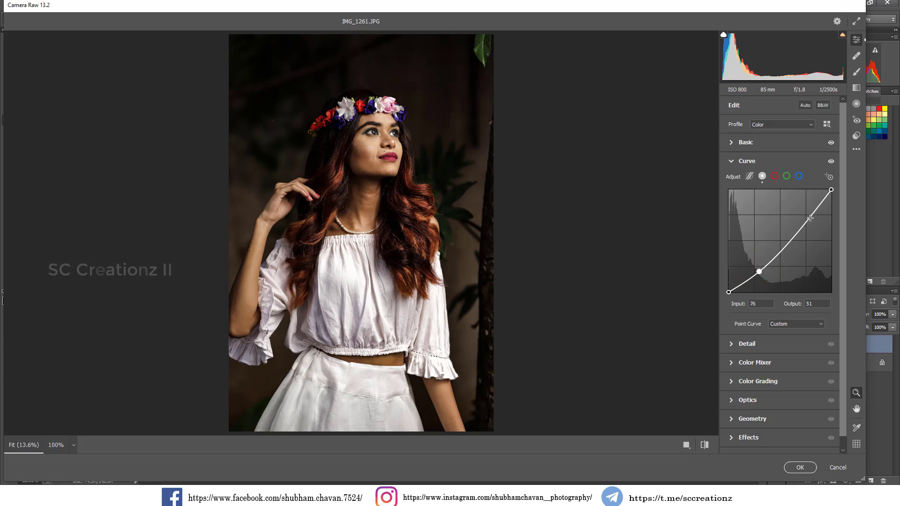
pyautogui.click(809, 218)
pyautogui.moveTo(812, 222); pyautogui.dragTo(810, 219)
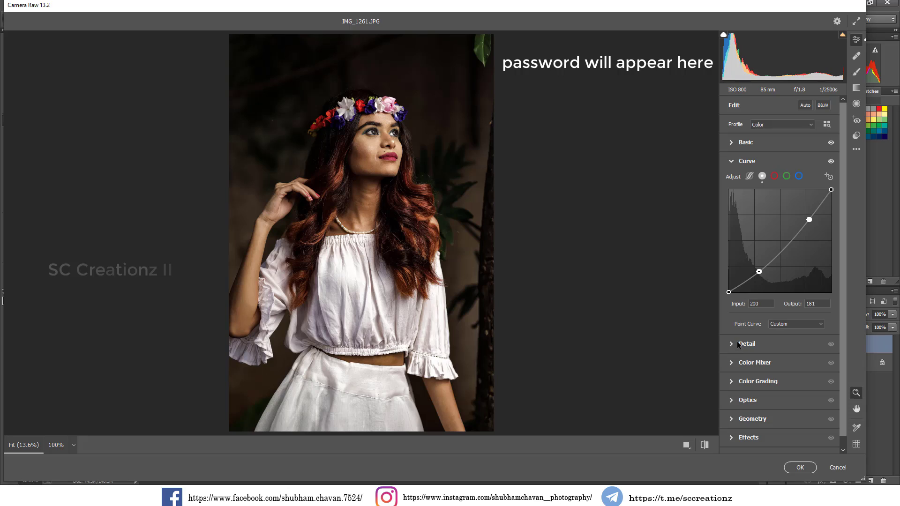
pyautogui.click(737, 345)
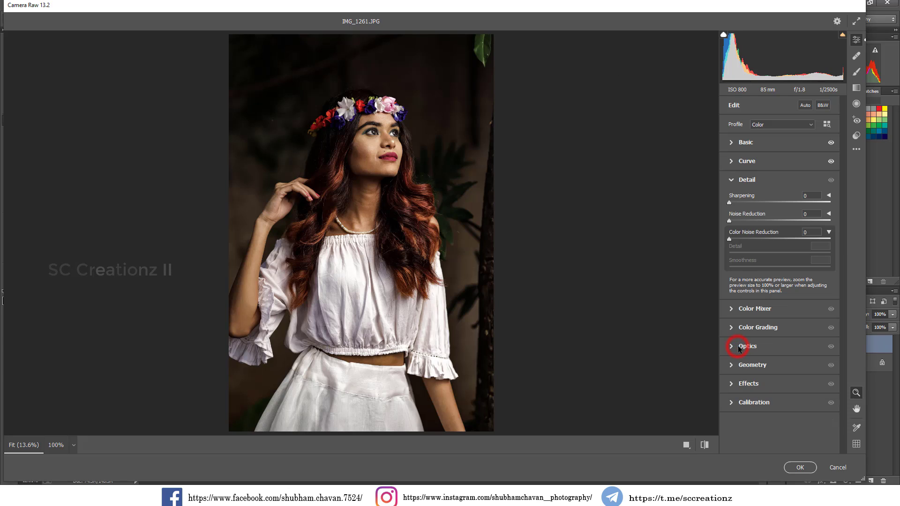
# Set Noise Reduction to 26 and Sharpening to 27, then fit the preview in view
pyautogui.click(742, 221)
pyautogui.moveTo(748, 221); pyautogui.dragTo(756, 220)
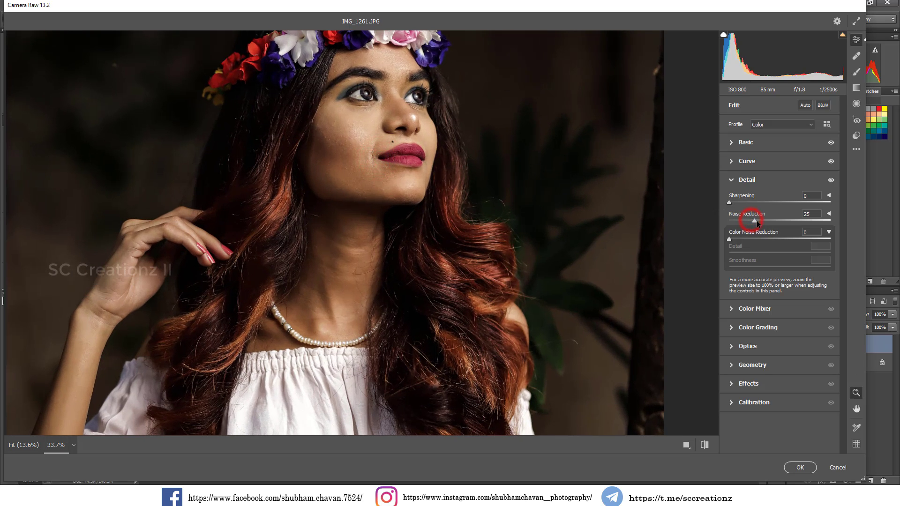
pyautogui.moveTo(349, 141); pyautogui.dragTo(474, 211)
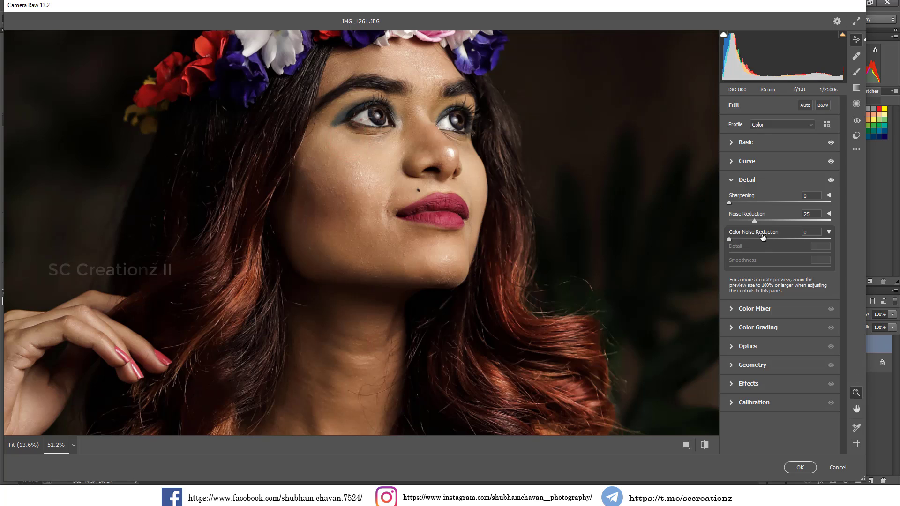
pyautogui.moveTo(734, 202)
pyautogui.mouseDown()
pyautogui.moveTo(756, 220)
pyautogui.moveTo(747, 203)
pyautogui.mouseUp()
pyautogui.rightClick(535, 141)
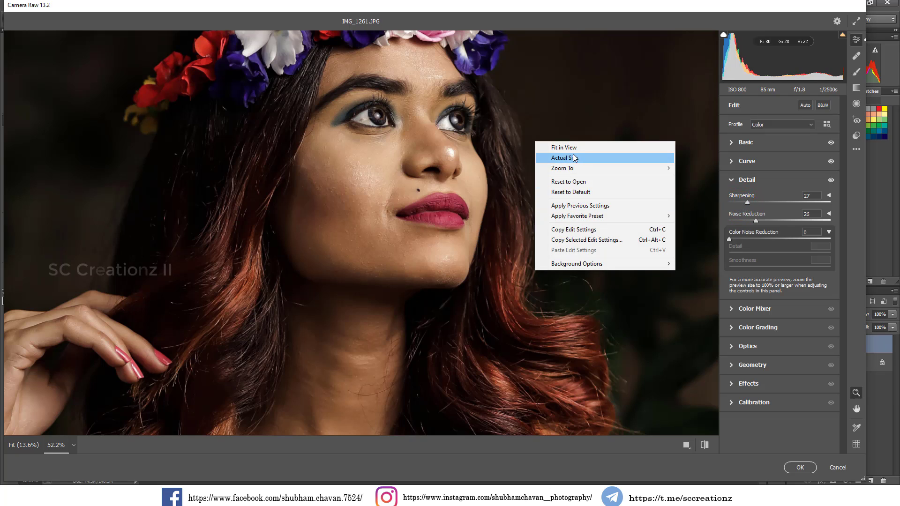
pyautogui.click(573, 149)
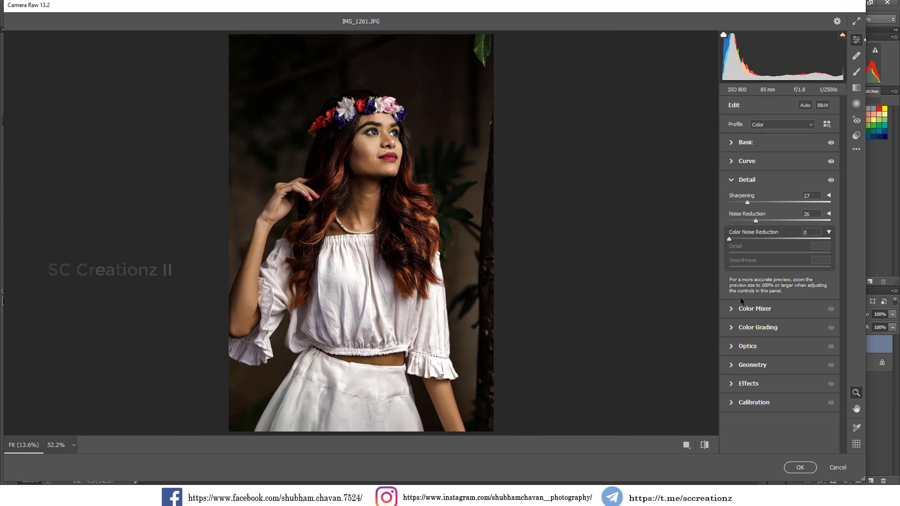
pyautogui.click(735, 308)
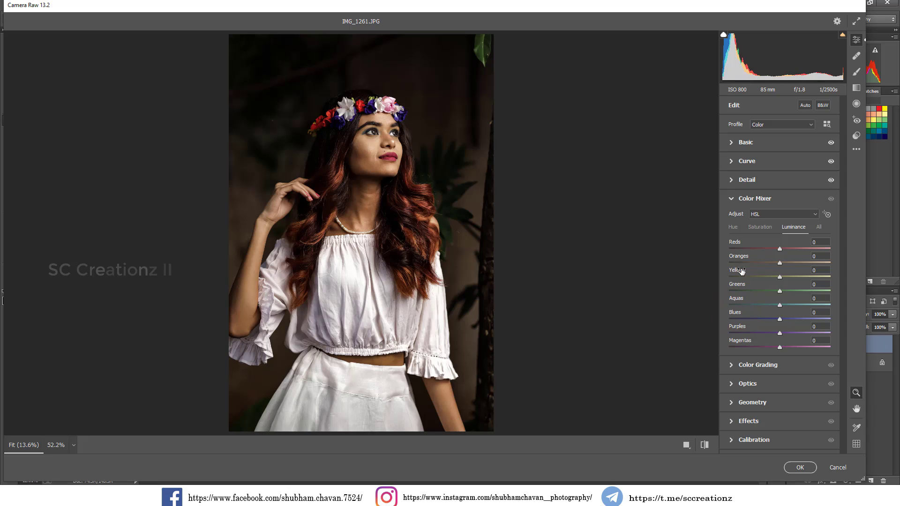
# Set HSL hue: Yellows -100, Oranges -10, Aquas +100, and shift Greens
pyautogui.click(734, 230)
pyautogui.moveTo(774, 277); pyautogui.dragTo(697, 280)
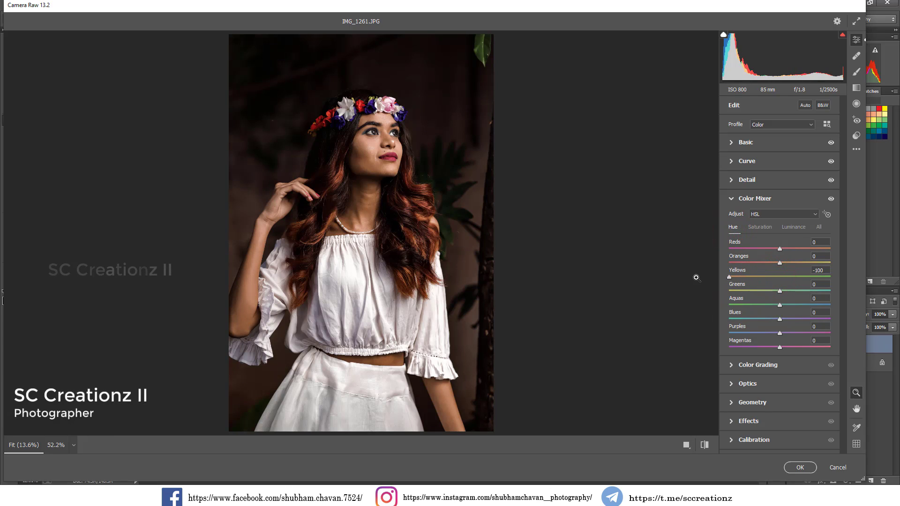
pyautogui.click(775, 263)
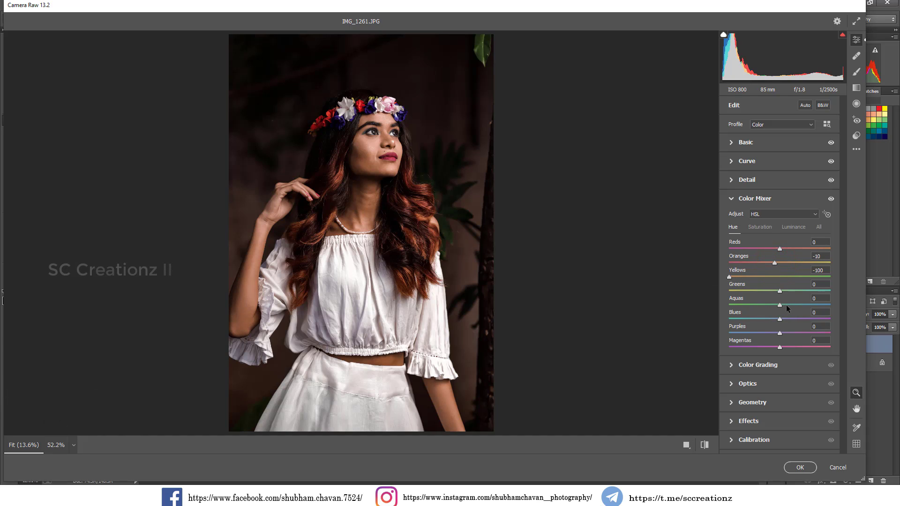
pyautogui.moveTo(836, 305); pyautogui.dragTo(842, 307)
pyautogui.moveTo(783, 291); pyautogui.dragTo(720, 294)
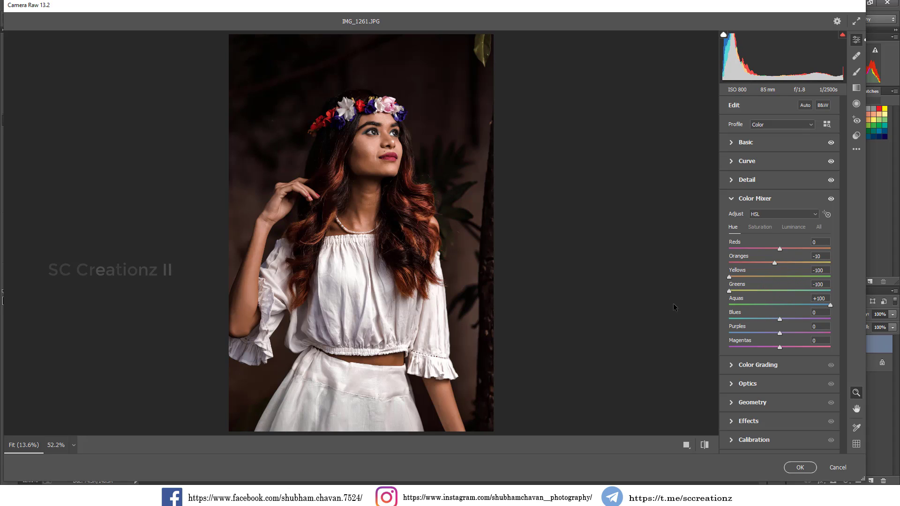
pyautogui.click(774, 292)
pyautogui.moveTo(777, 308); pyautogui.dragTo(782, 308)
# Set HSL saturation: Reds +35, Yellows -100, greens and blues reduced, Magentas -56
pyautogui.click(760, 227)
pyautogui.click(795, 248)
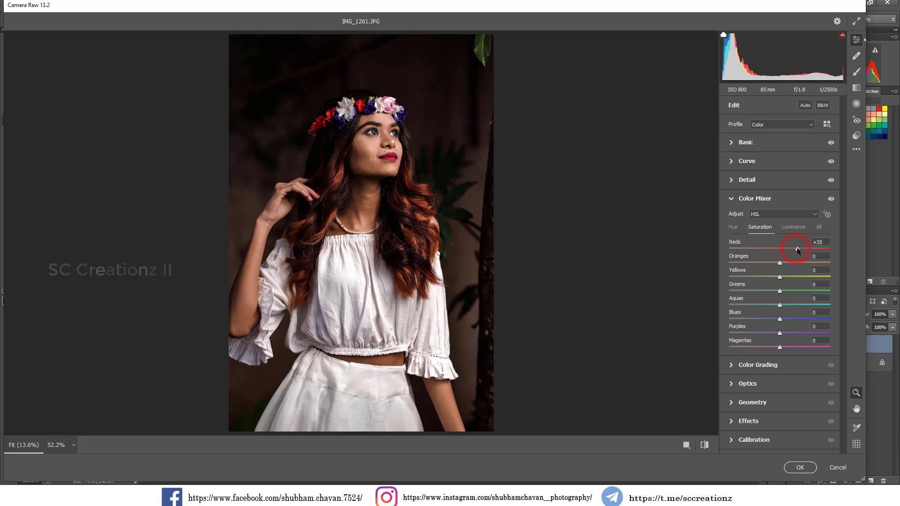
pyautogui.click(778, 263)
pyautogui.moveTo(779, 277)
pyautogui.mouseDown()
pyautogui.moveTo(729, 277)
pyautogui.moveTo(742, 295)
pyautogui.mouseUp()
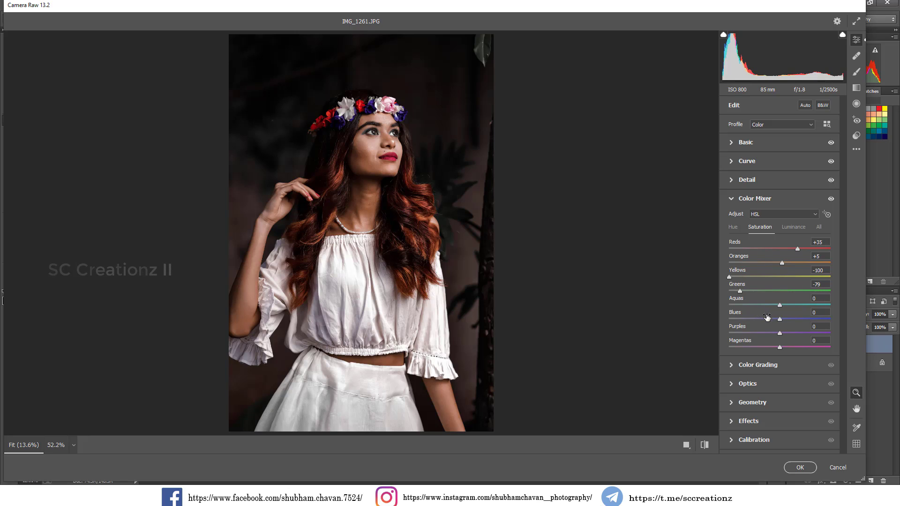
pyautogui.moveTo(764, 307); pyautogui.dragTo(753, 334)
pyautogui.click(751, 348)
pyautogui.click(751, 348)
# Set HSL luminance: Reds +15, Oranges +41, Yellows -9, Greens -40, Purples -14
pyautogui.click(793, 227)
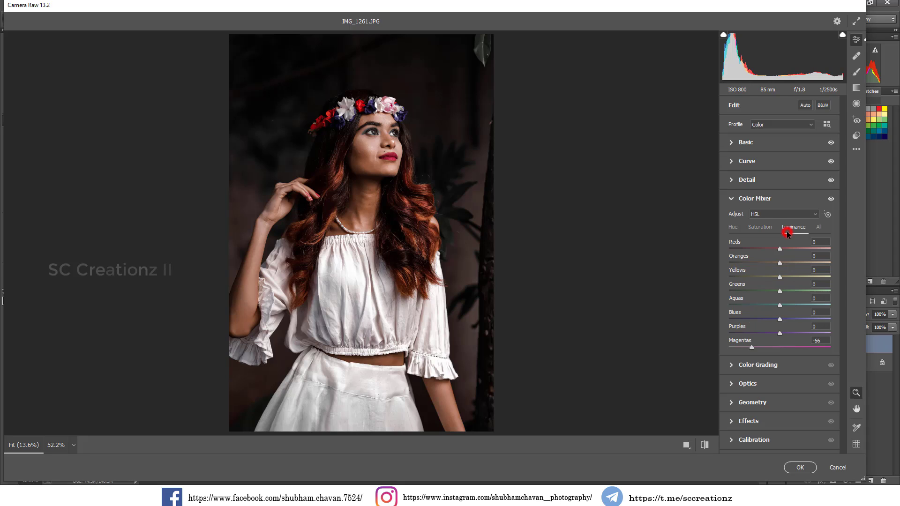
pyautogui.moveTo(785, 255); pyautogui.dragTo(797, 263)
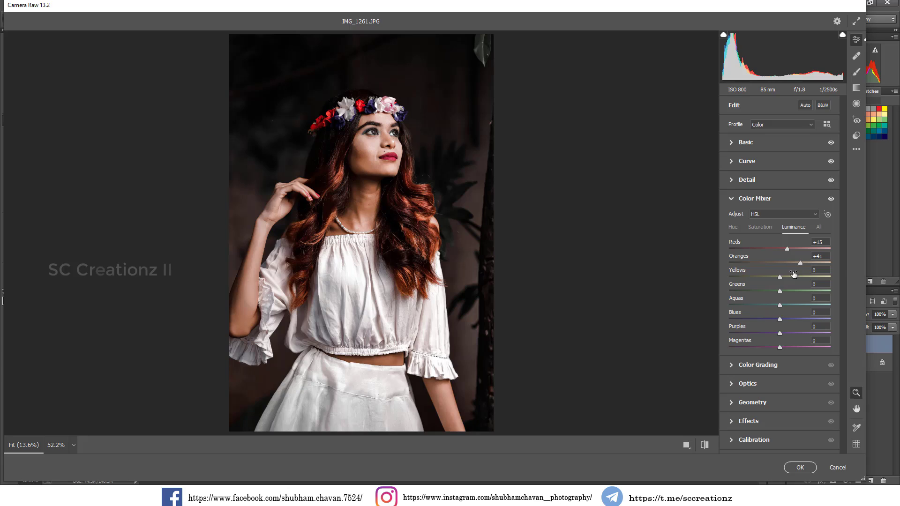
pyautogui.moveTo(763, 288); pyautogui.dragTo(761, 290)
pyautogui.moveTo(773, 277); pyautogui.dragTo(775, 286)
pyautogui.moveTo(766, 333)
pyautogui.mouseDown()
pyautogui.moveTo(777, 333)
pyautogui.moveTo(777, 305)
pyautogui.mouseUp()
# Tint the shadows green with Color Grading hue 133 and saturation 7
pyautogui.click(739, 368)
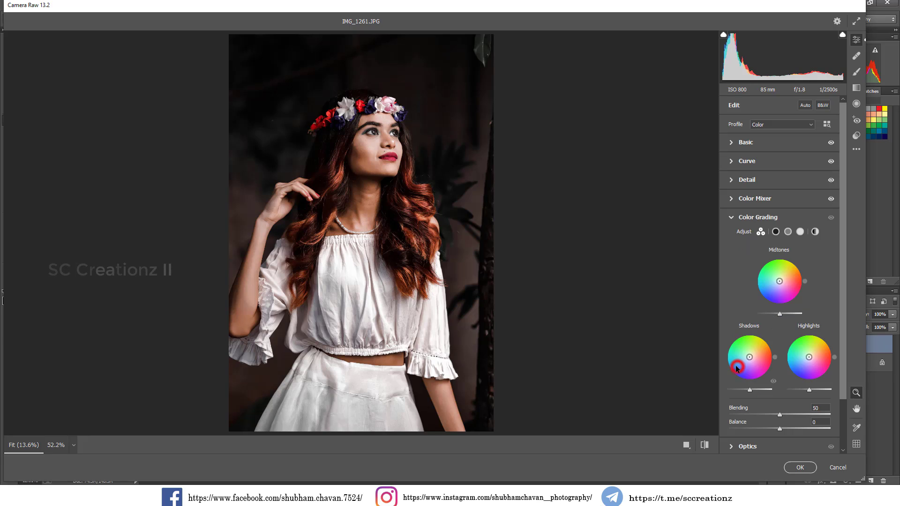
pyautogui.click(776, 231)
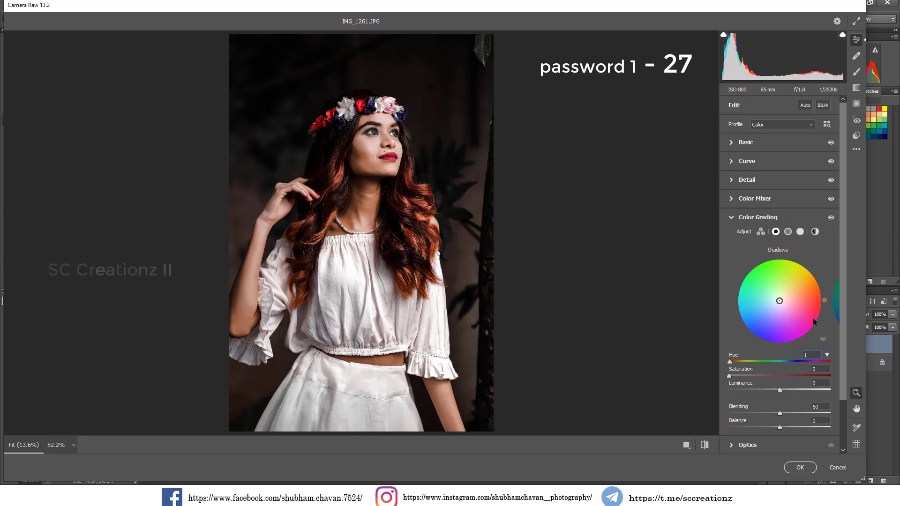
pyautogui.write('33')
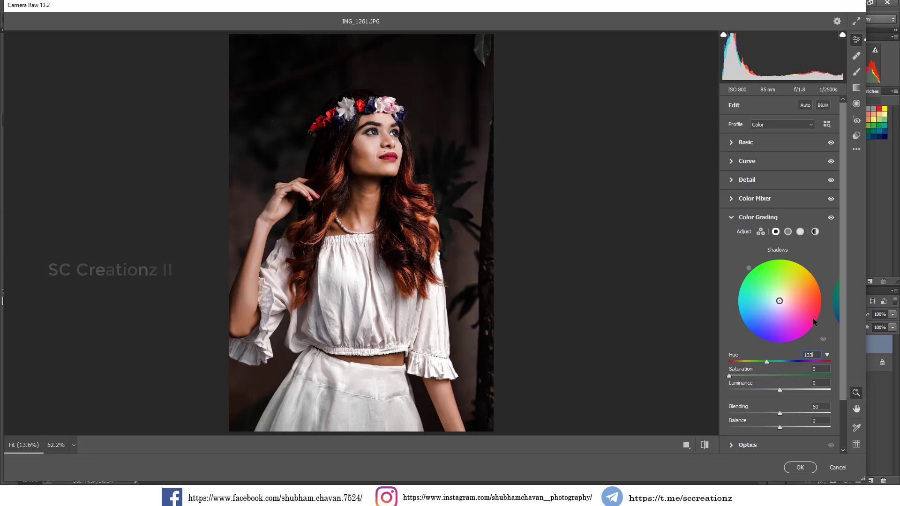
pyautogui.moveTo(828, 368); pyautogui.dragTo(823, 370)
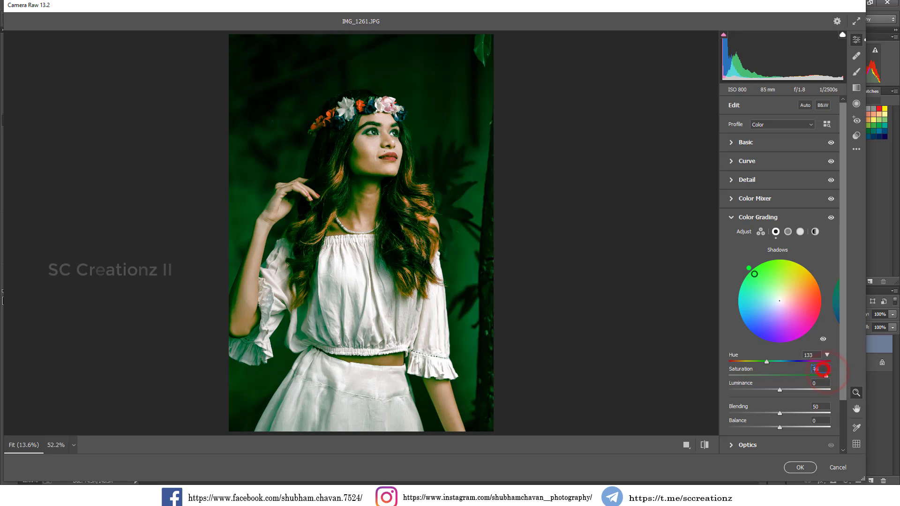
pyautogui.write('7')
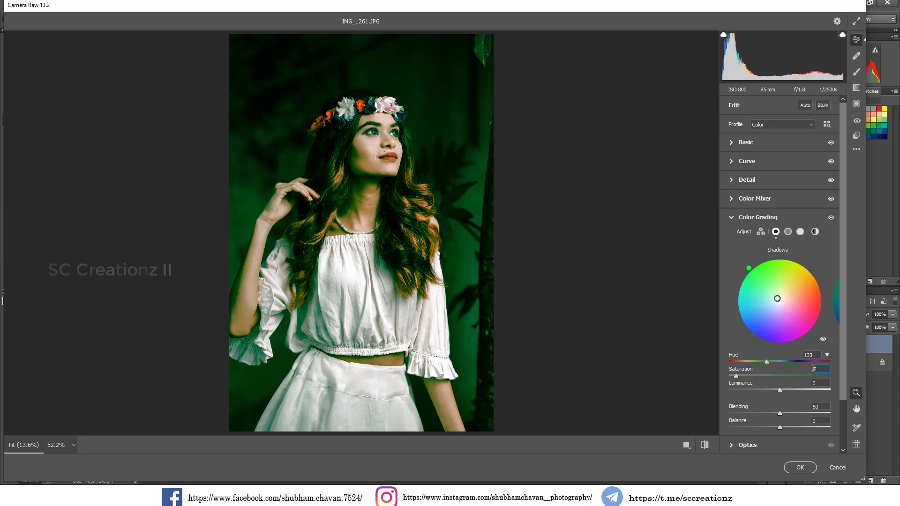
# Grade the highlights warm orange with hue 30 and saturation 11
pyautogui.click(800, 232)
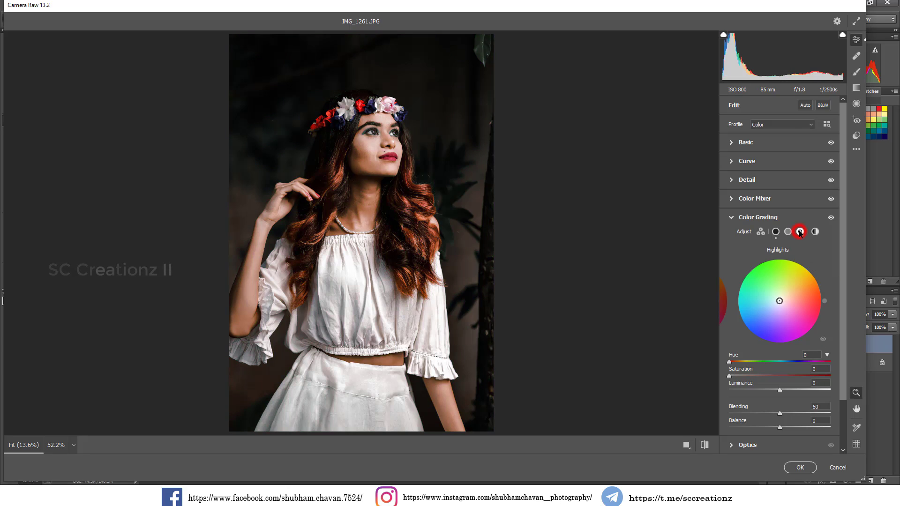
pyautogui.click(812, 354)
pyautogui.write('30')
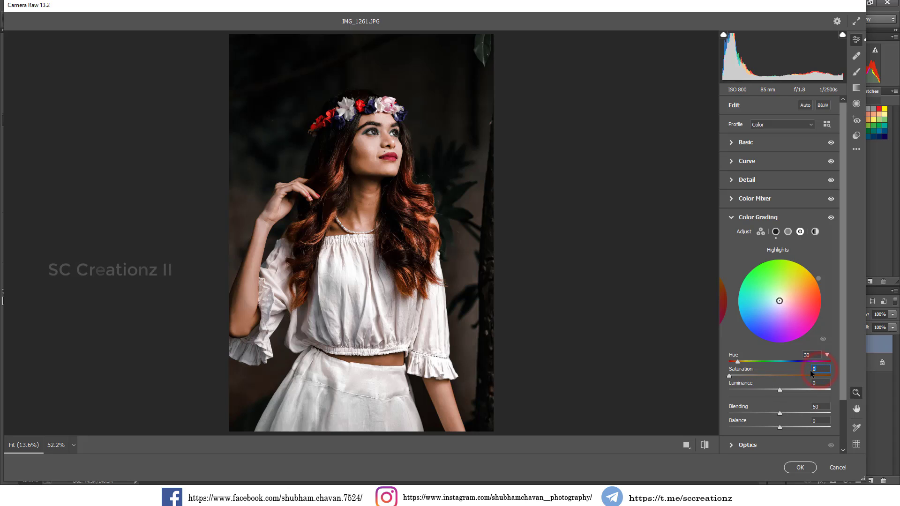
pyautogui.write('8')
pyautogui.moveTo(744, 375)
pyautogui.mouseDown()
pyautogui.moveTo(776, 379)
pyautogui.moveTo(741, 384)
pyautogui.mouseUp()
# Set the grading balance to +2 and review the shadows and highlights values
pyautogui.click(761, 232)
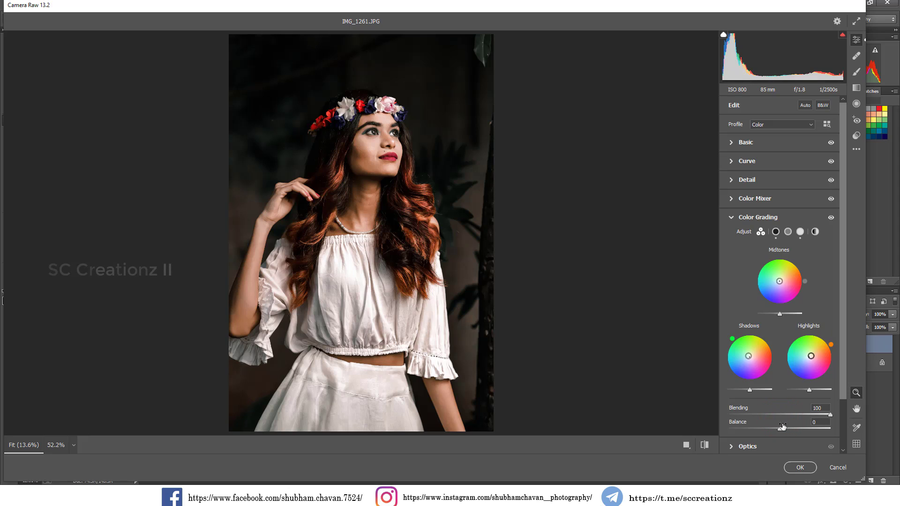
pyautogui.moveTo(774, 430); pyautogui.dragTo(777, 430)
pyautogui.click(776, 232)
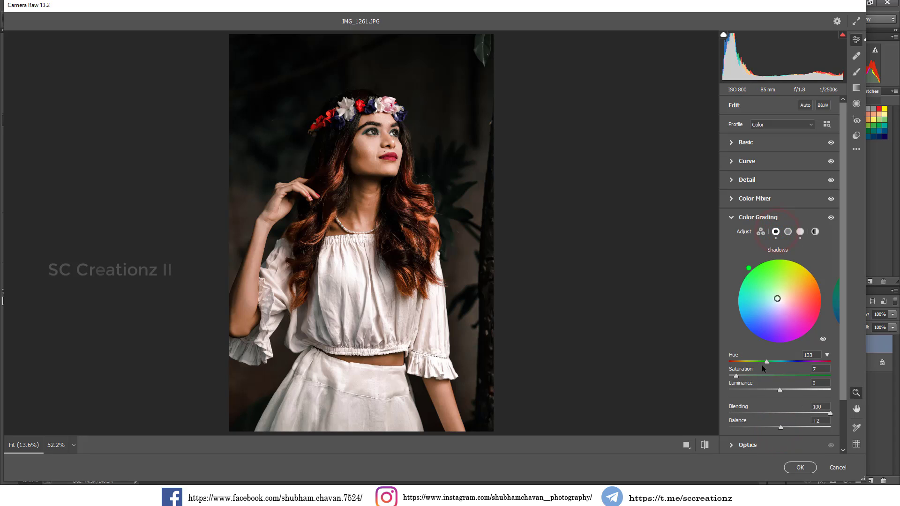
pyautogui.click(801, 231)
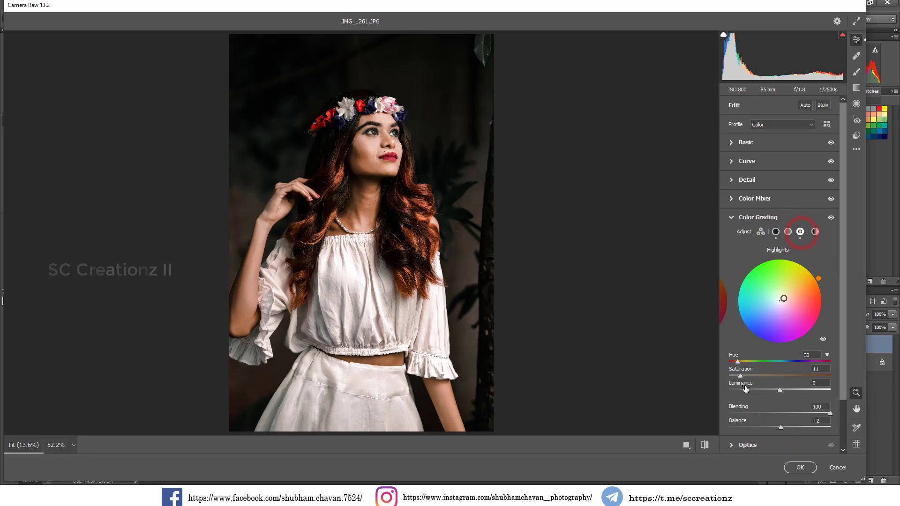
pyautogui.click(760, 232)
pyautogui.scroll(-2, 770, 267)
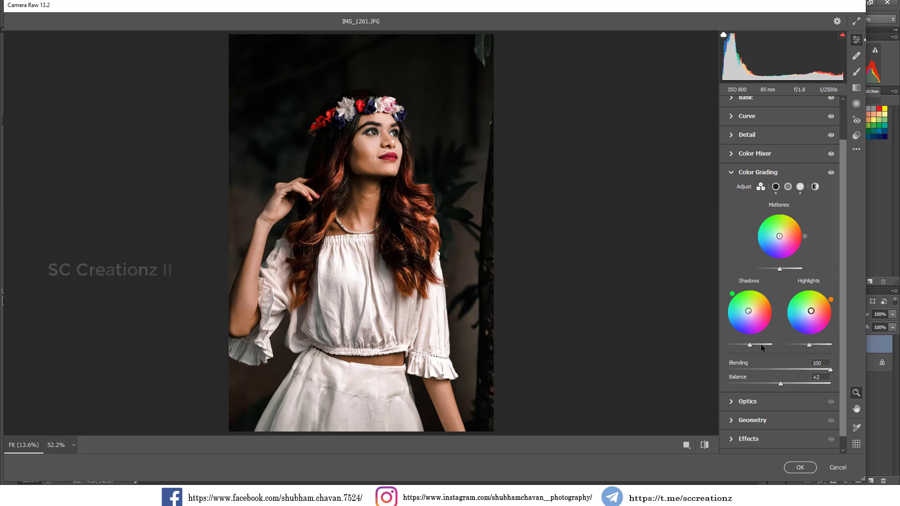
# Set Calibration Blue hue -17/sat +25, Green hue -2/sat +22, Red saturation -7
pyautogui.scroll(-1, 776, 400)
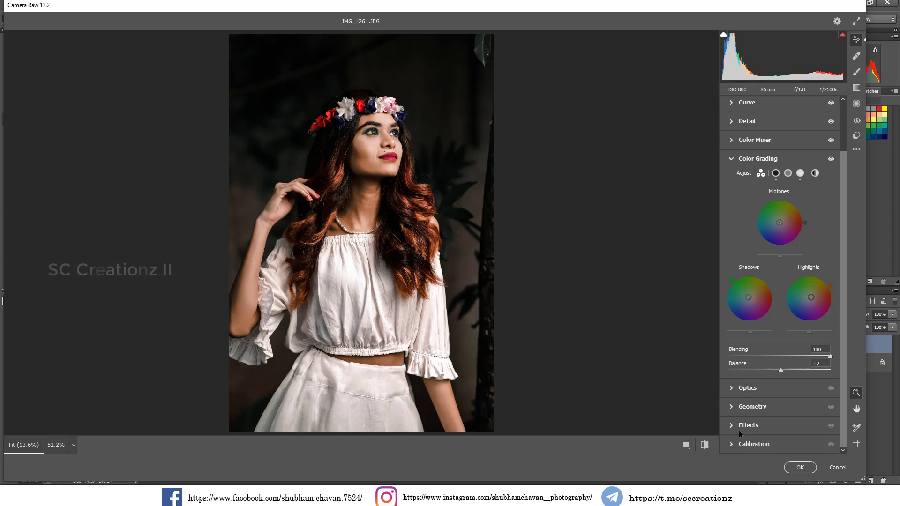
pyautogui.click(739, 444)
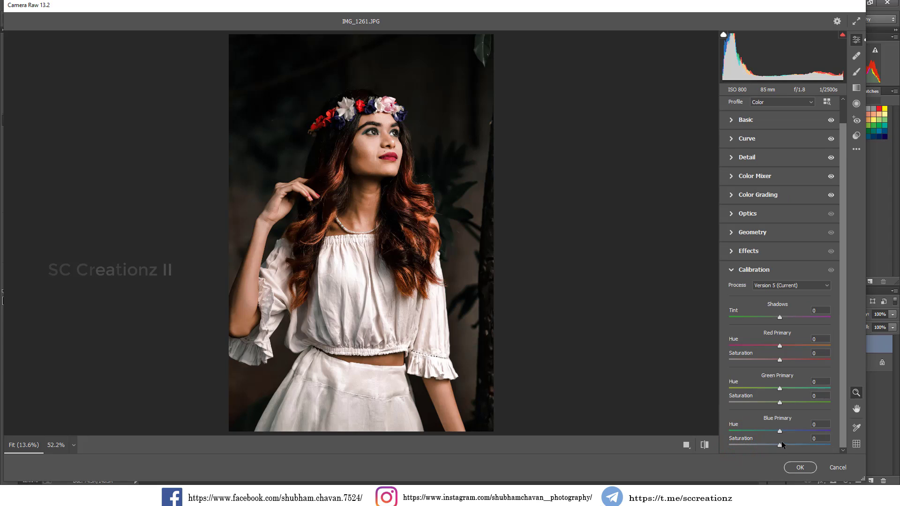
pyautogui.moveTo(780, 444)
pyautogui.mouseDown()
pyautogui.moveTo(793, 445)
pyautogui.moveTo(769, 429)
pyautogui.mouseUp()
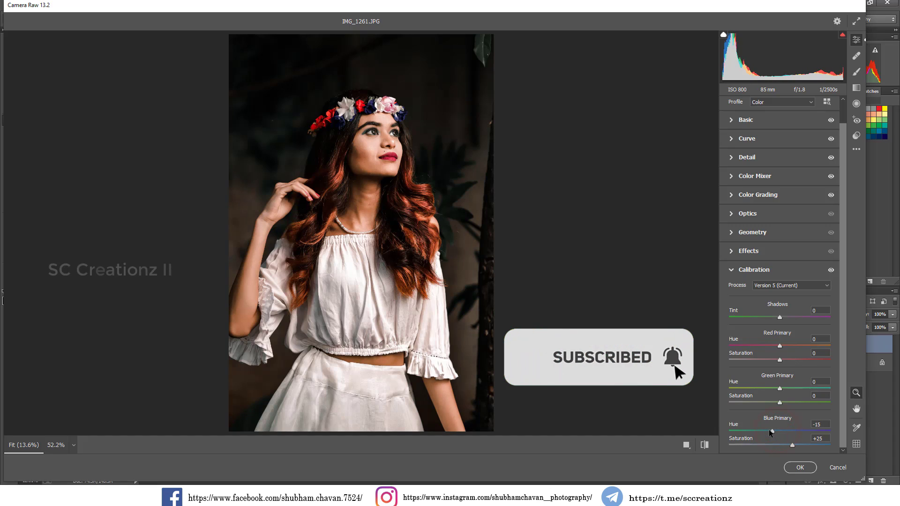
pyautogui.moveTo(780, 402)
pyautogui.mouseDown()
pyautogui.moveTo(792, 402)
pyautogui.moveTo(771, 388)
pyautogui.moveTo(789, 396)
pyautogui.moveTo(778, 394)
pyautogui.mouseUp()
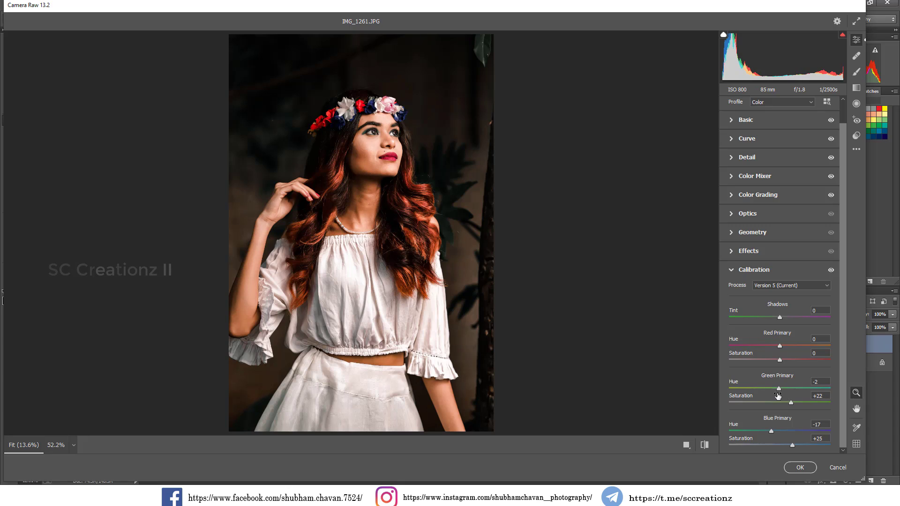
pyautogui.moveTo(780, 360); pyautogui.dragTo(777, 361)
# Fit the before and after previews back in view
pyautogui.scroll(3, 436, 197)
pyautogui.rightClick(434, 157)
pyautogui.click(465, 163)
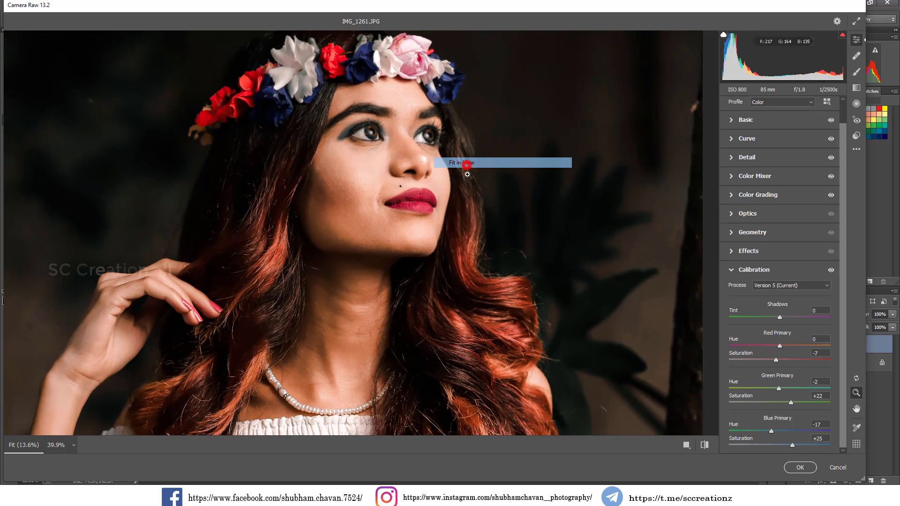
pyautogui.click(686, 446)
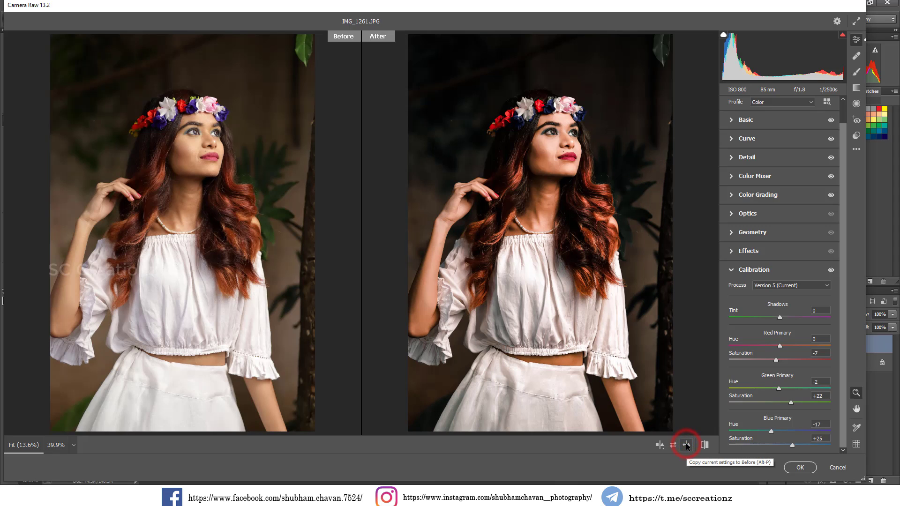
# Add a -21 vignette in Effects and check it zoomed in on the face
pyautogui.click(734, 271)
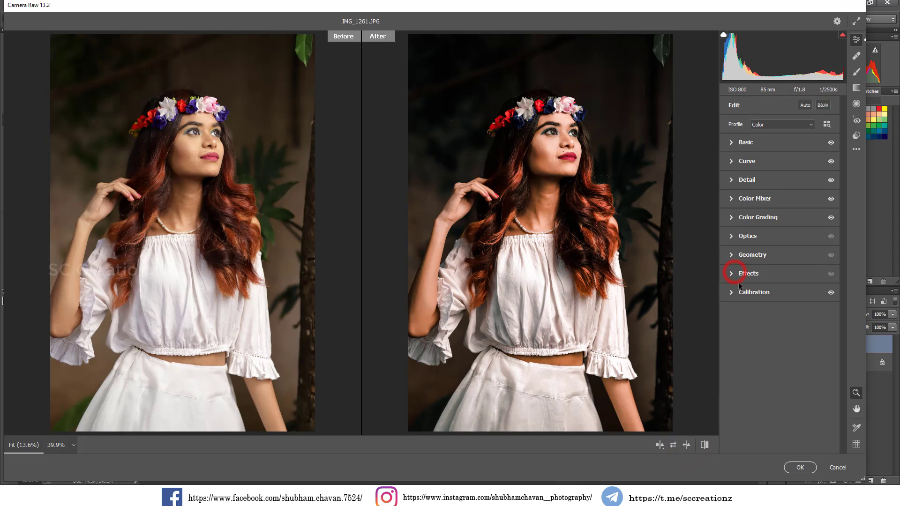
pyautogui.click(733, 274)
pyautogui.moveTo(780, 314); pyautogui.dragTo(769, 314)
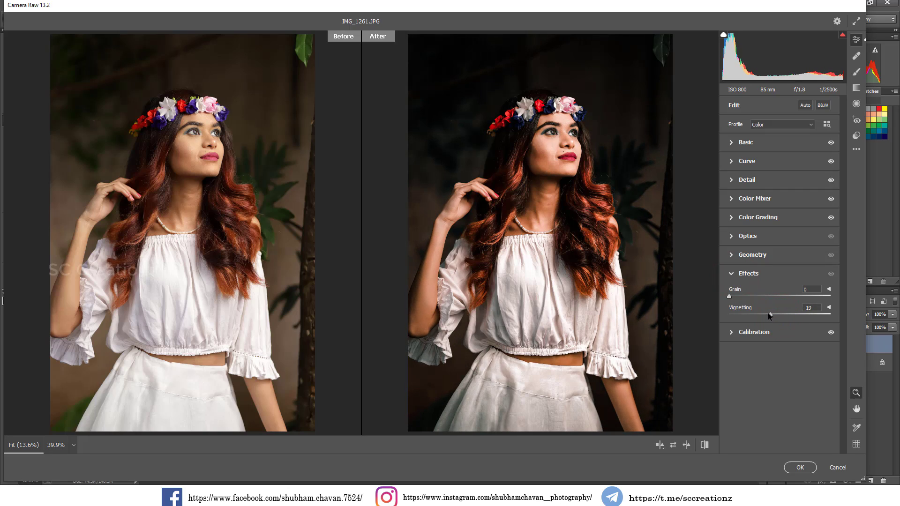
pyautogui.moveTo(767, 313); pyautogui.dragTo(766, 313)
pyautogui.click(561, 153)
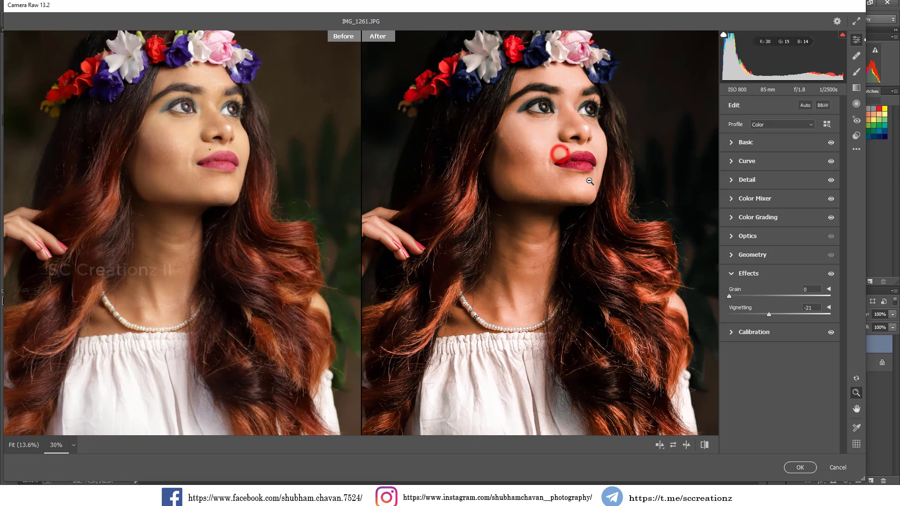
pyautogui.rightClick(584, 106)
pyautogui.click(625, 112)
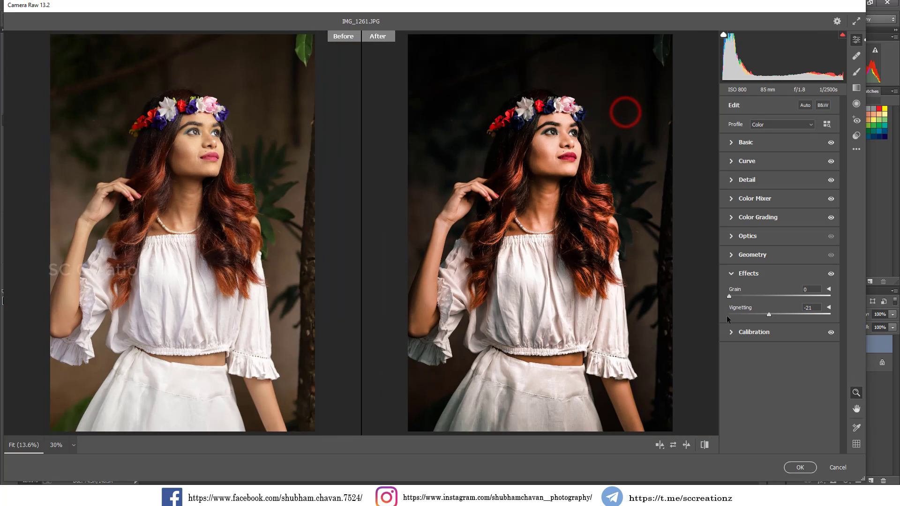
# Apply the Camera Raw grade to Background copy and toggle it off and on to compare
pyautogui.click(801, 468)
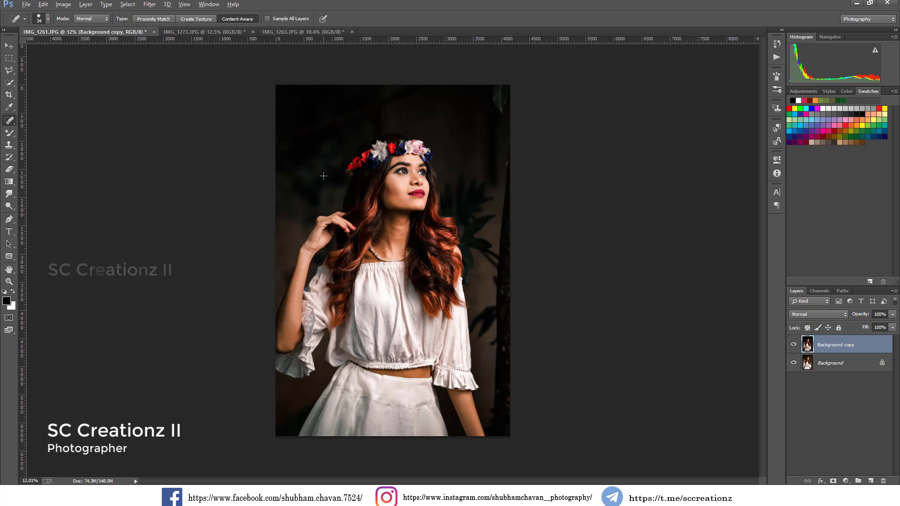
pyautogui.scroll(3, 329, 178)
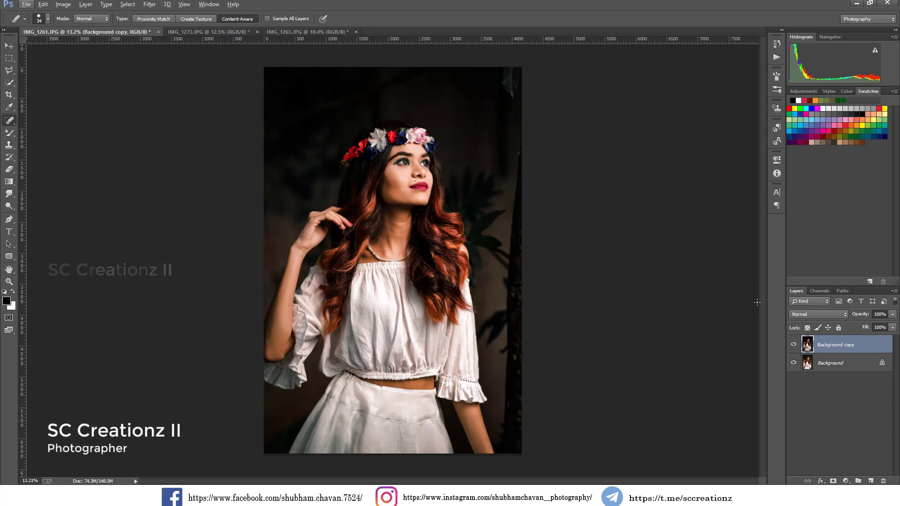
pyautogui.click(793, 346)
pyautogui.click(793, 345)
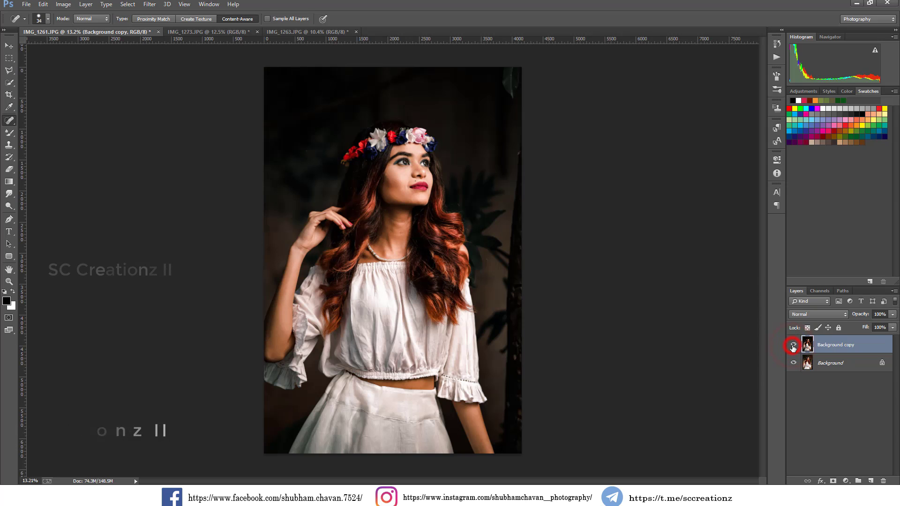
pyautogui.click(794, 346)
pyautogui.scroll(2, 436, 173)
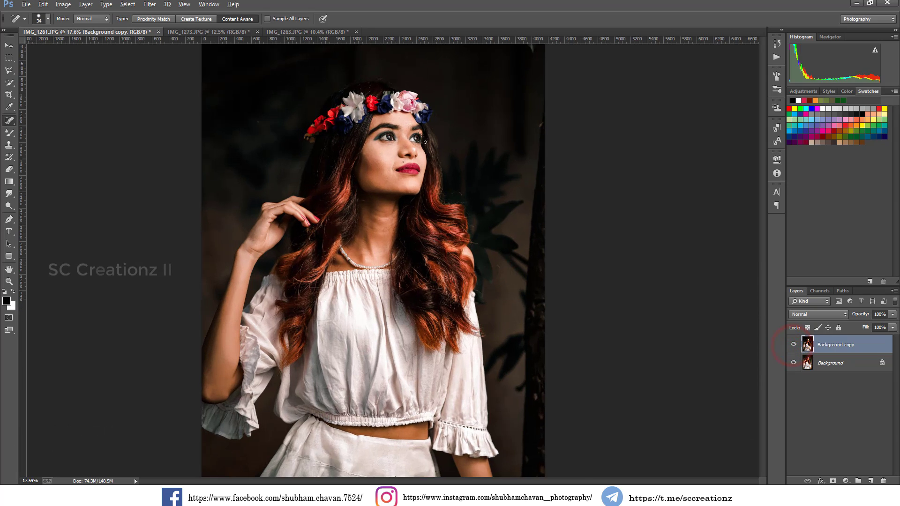
pyautogui.scroll(2, 436, 174)
pyautogui.scroll(2, 435, 174)
pyautogui.click(793, 345)
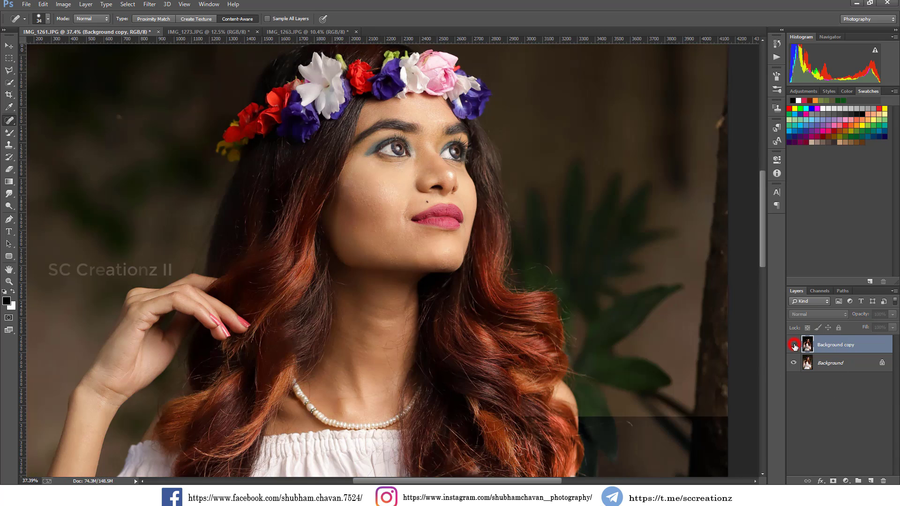
pyautogui.click(793, 346)
pyautogui.scroll(1, 415, 211)
pyautogui.scroll(1, 415, 210)
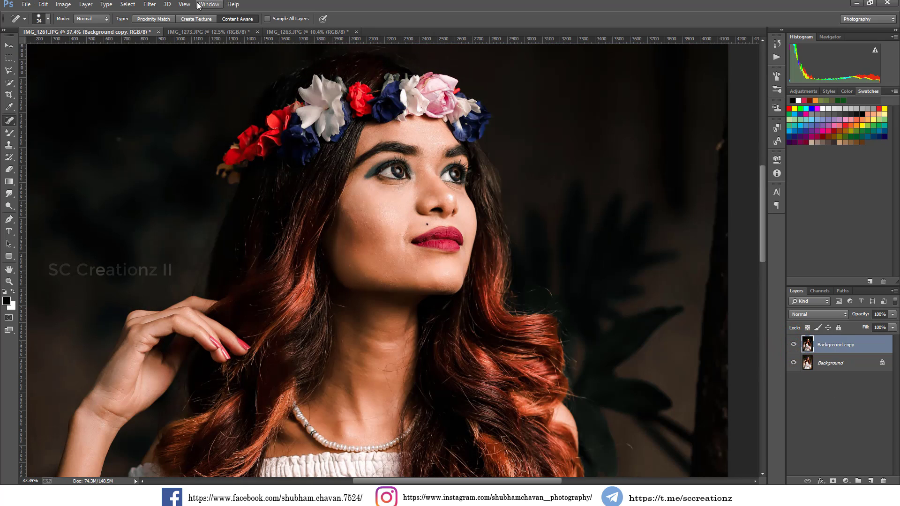
# Duplicate the graded Background copy layer as Background copy 2
pyautogui.click(149, 4)
pyautogui.click(883, 347)
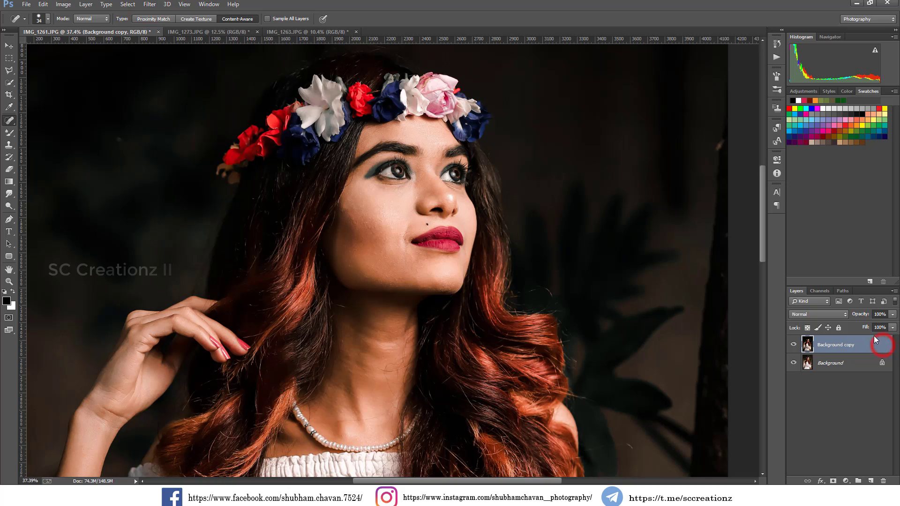
pyautogui.rightClick(884, 346)
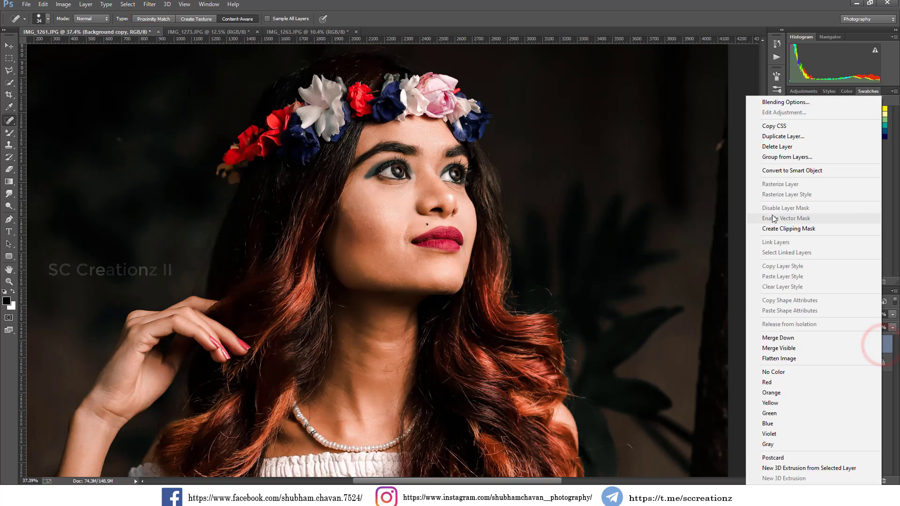
pyautogui.click(779, 137)
pyautogui.click(402, 102)
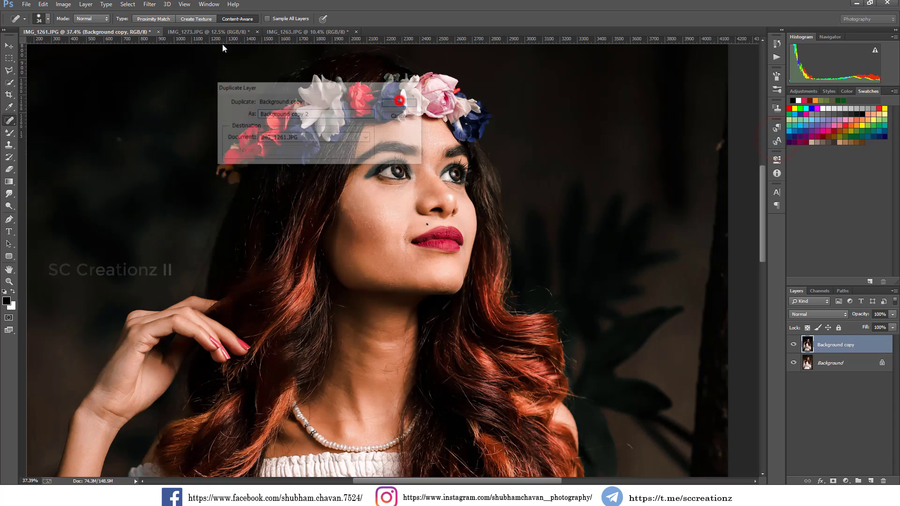
# Apply Imagenomic Portraiture smoothing using a skin mask sampled from the model's face
pyautogui.click(150, 4)
pyautogui.click(198, 236)
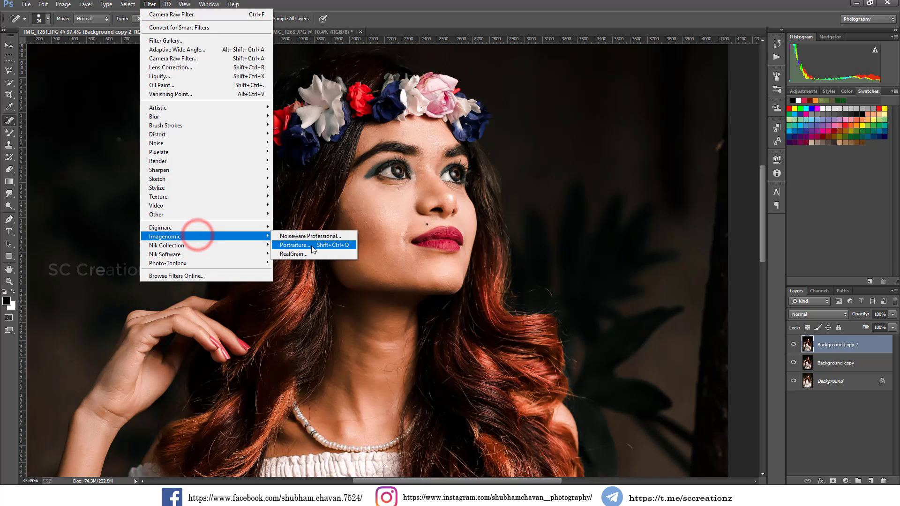
pyautogui.click(325, 245)
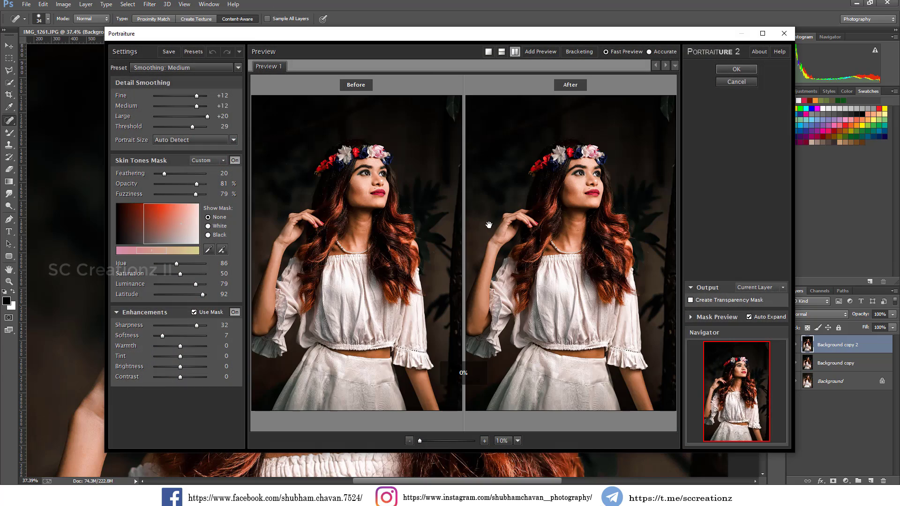
pyautogui.scroll(4, 582, 195)
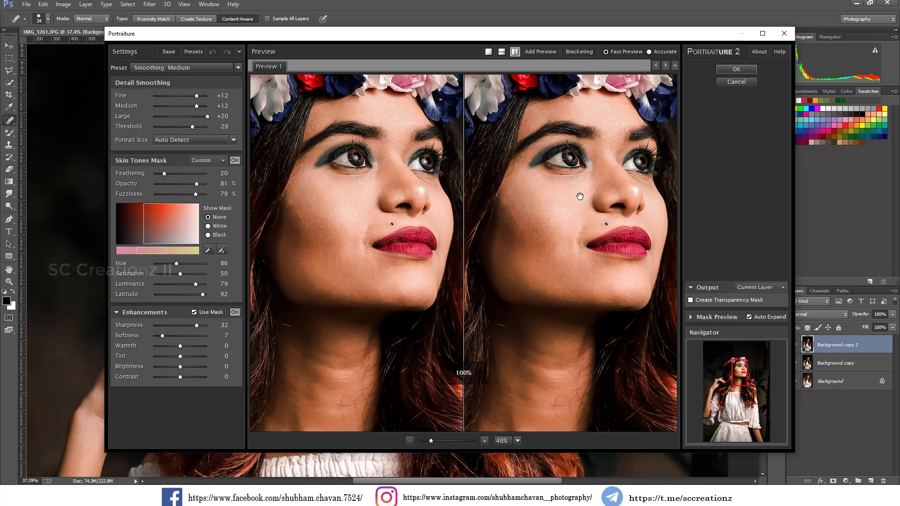
pyautogui.click(222, 252)
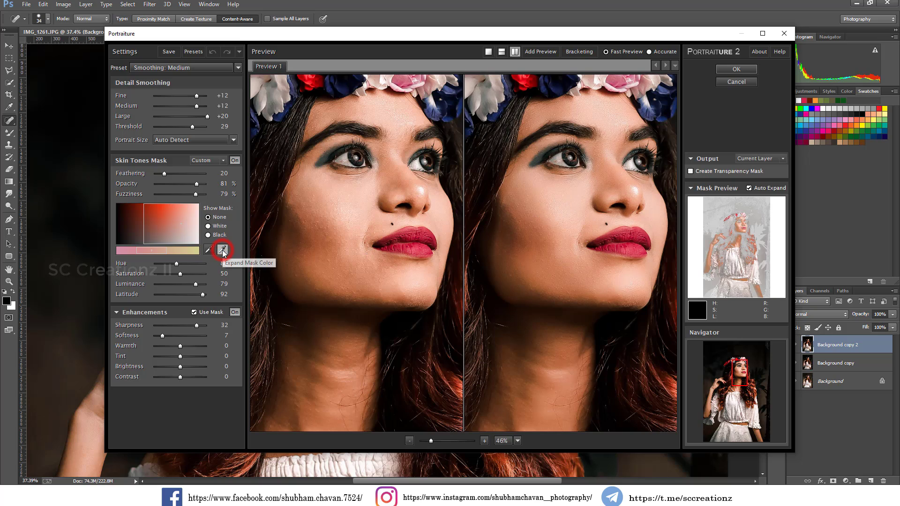
pyautogui.click(571, 209)
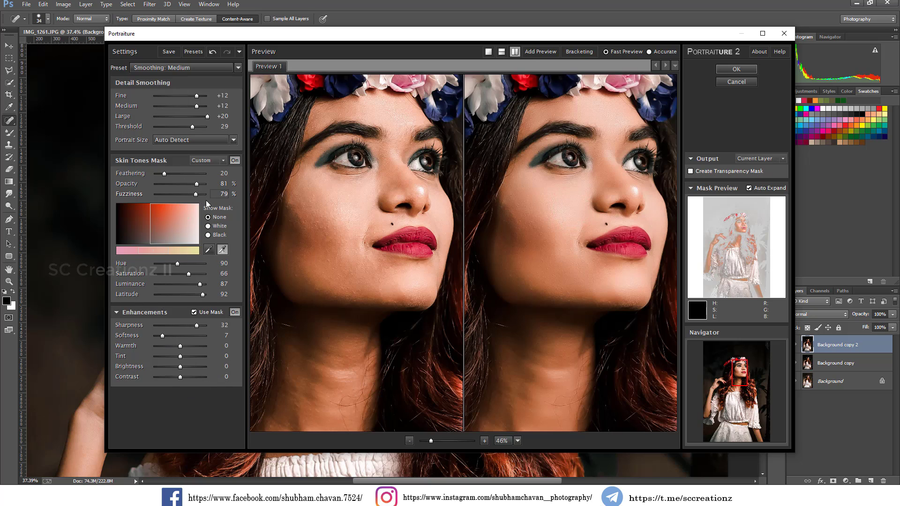
pyautogui.click(736, 70)
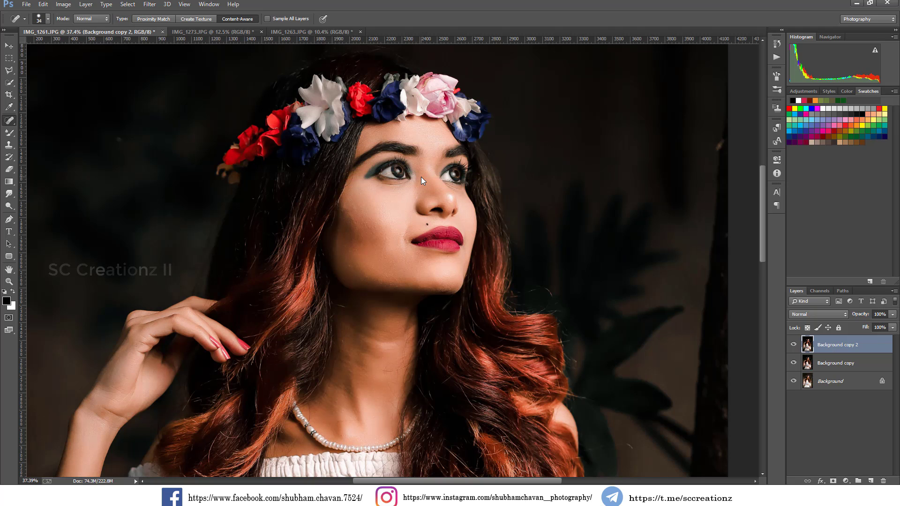
pyautogui.scroll(2, 423, 180)
pyautogui.scroll(1, 424, 180)
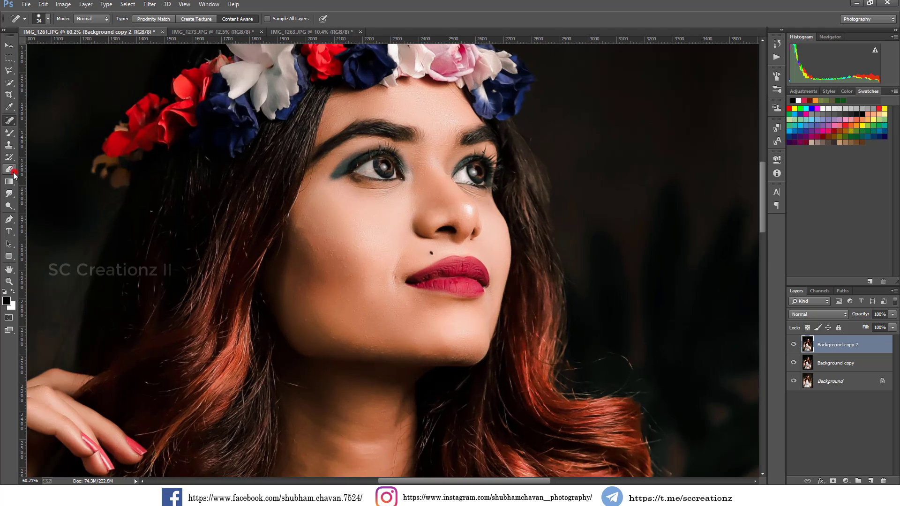
# Set the eraser to 132 px at 100% opacity and erase the smoothing from both eyes
pyautogui.press('e')
pyautogui.rightClick(386, 165)
pyautogui.click(494, 200)
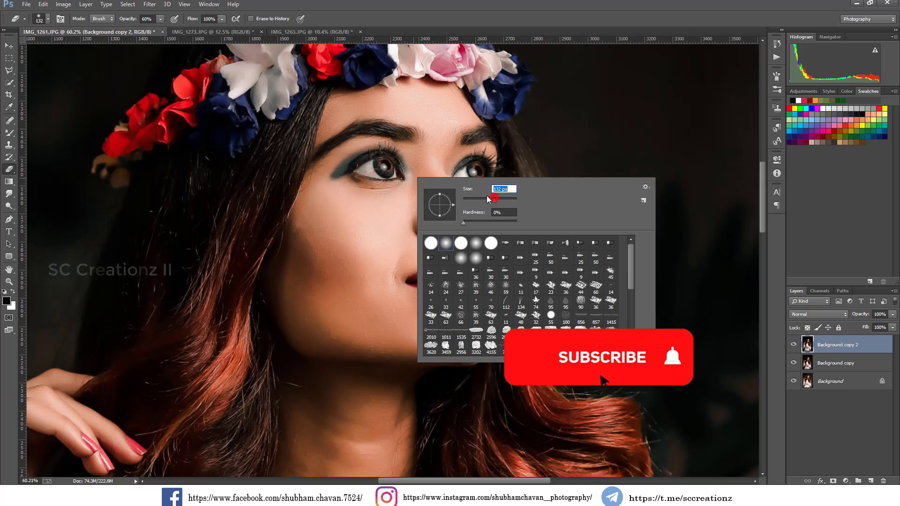
pyautogui.click(386, 165)
pyautogui.click(385, 169)
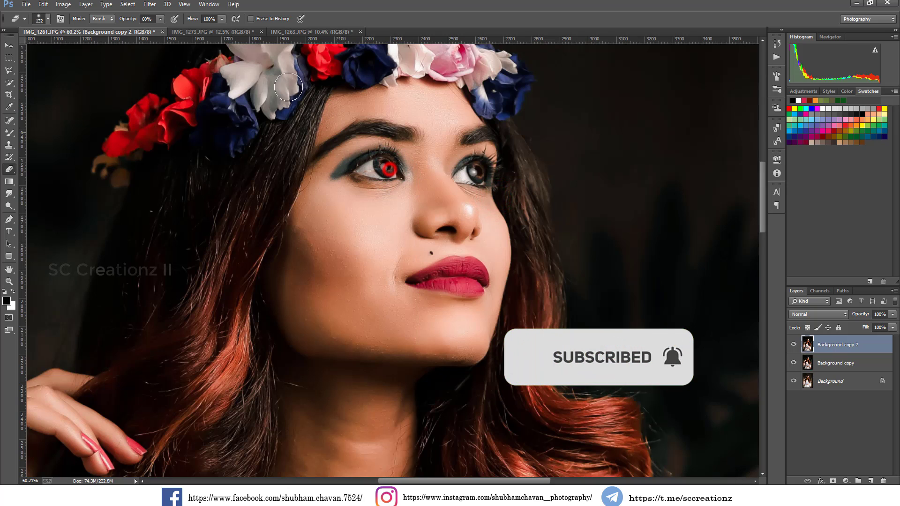
pyautogui.moveTo(128, 22); pyautogui.dragTo(198, 41)
pyautogui.click(377, 169)
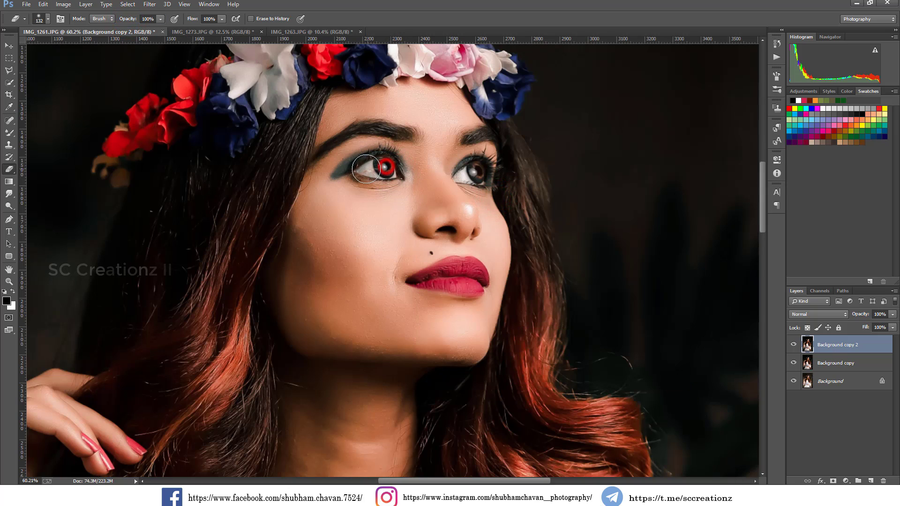
pyautogui.click(474, 167)
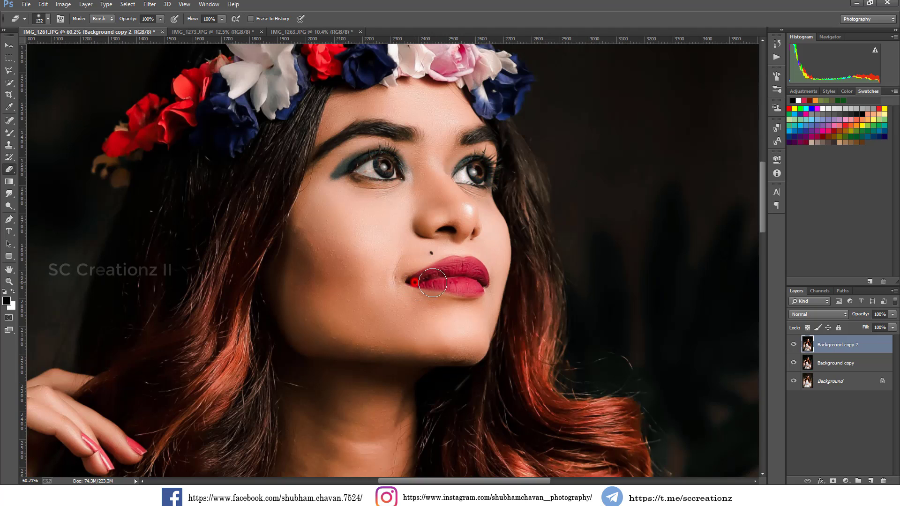
# Erase the smoothing over the lips and nostril to restore their detail
pyautogui.moveTo(415, 281); pyautogui.dragTo(468, 276)
pyautogui.moveTo(445, 227); pyautogui.dragTo(471, 234)
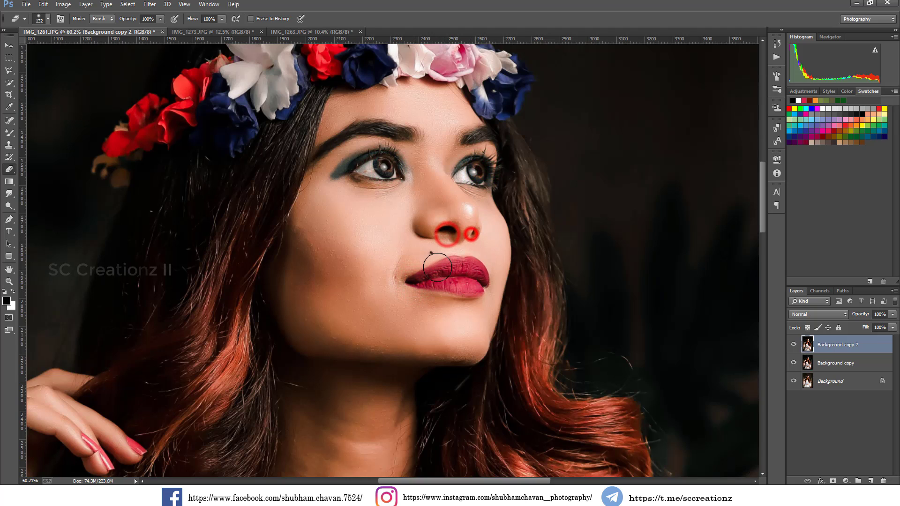
pyautogui.moveTo(424, 277); pyautogui.dragTo(450, 277)
pyautogui.scroll(-3, 449, 277)
pyautogui.scroll(-3, 469, 277)
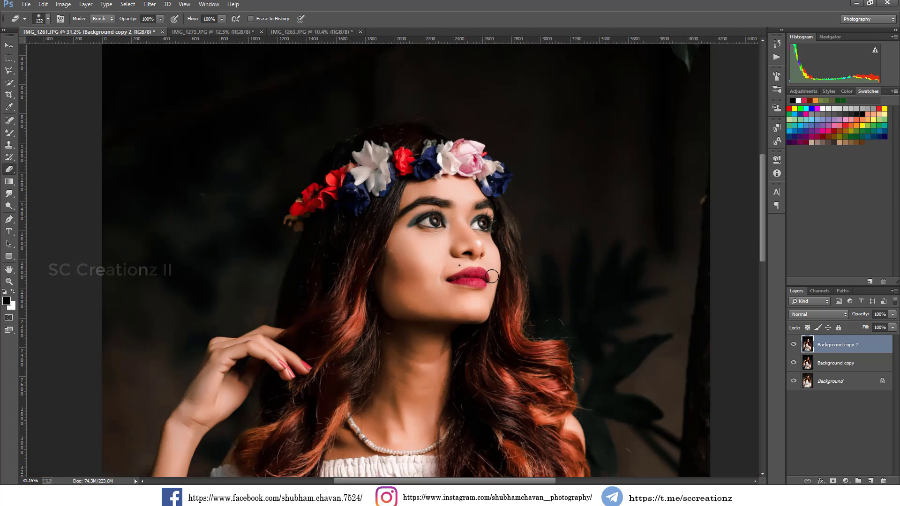
pyautogui.scroll(-3, 492, 276)
pyautogui.scroll(-2, 492, 276)
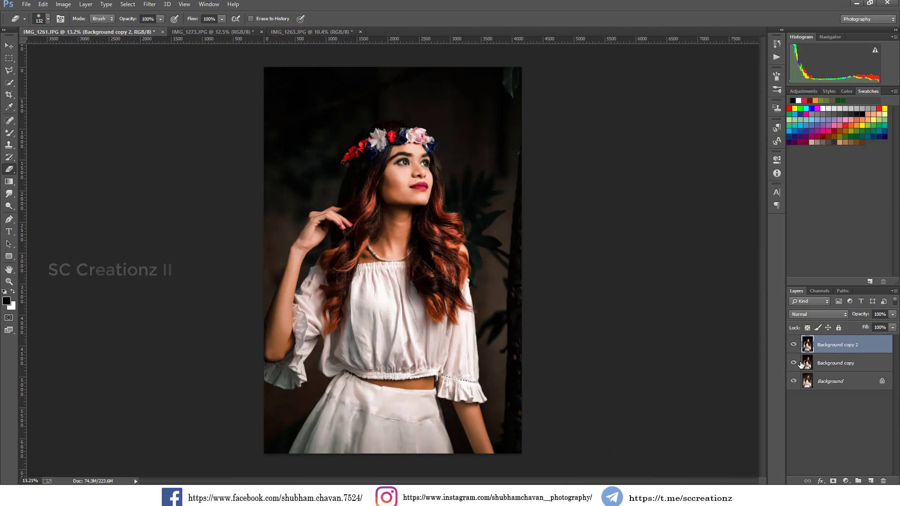
# Merge Background copy 2 into Background copy, compare it, and bring up IMG_1273.JPG
pyautogui.rightClick(871, 351)
pyautogui.click(797, 341)
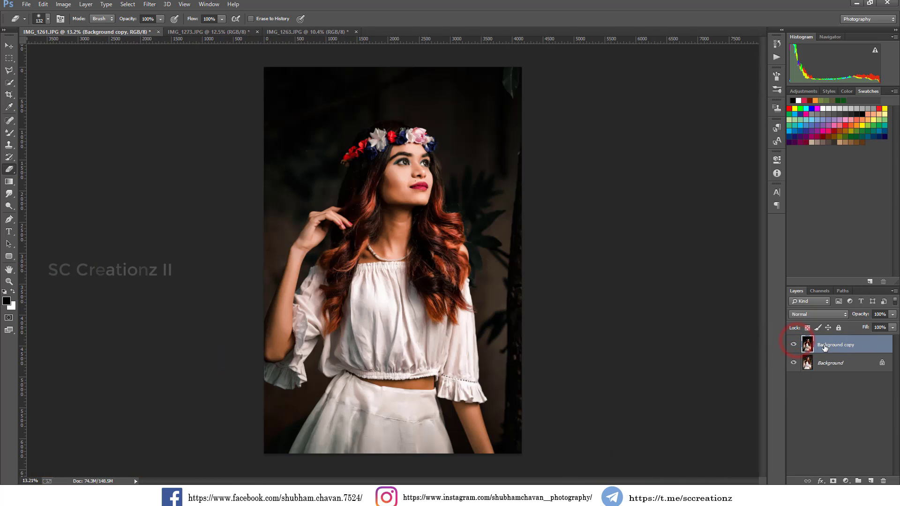
pyautogui.click(794, 345)
pyautogui.click(794, 346)
pyautogui.click(794, 346)
pyautogui.click(6, 45)
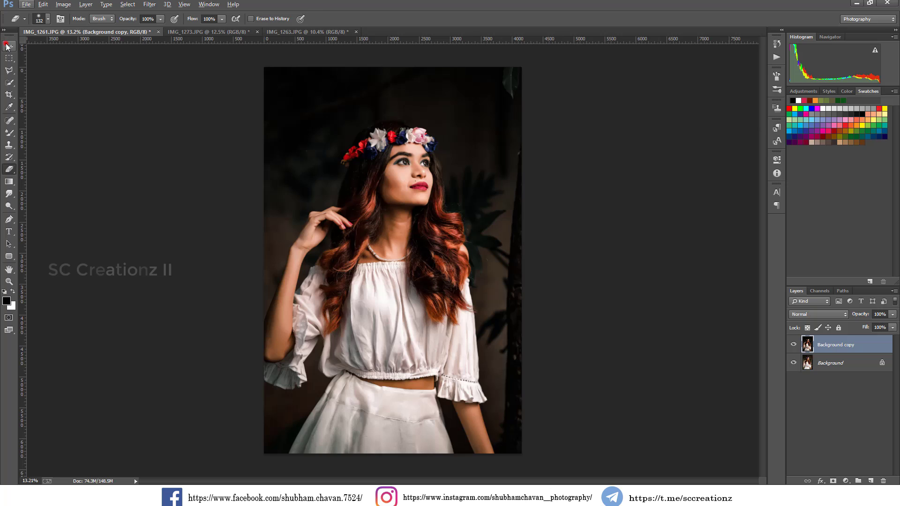
pyautogui.click(193, 32)
# Duplicate the IMG_1273 Background layer as Background copy
pyautogui.hotkey('ctrl', '+')
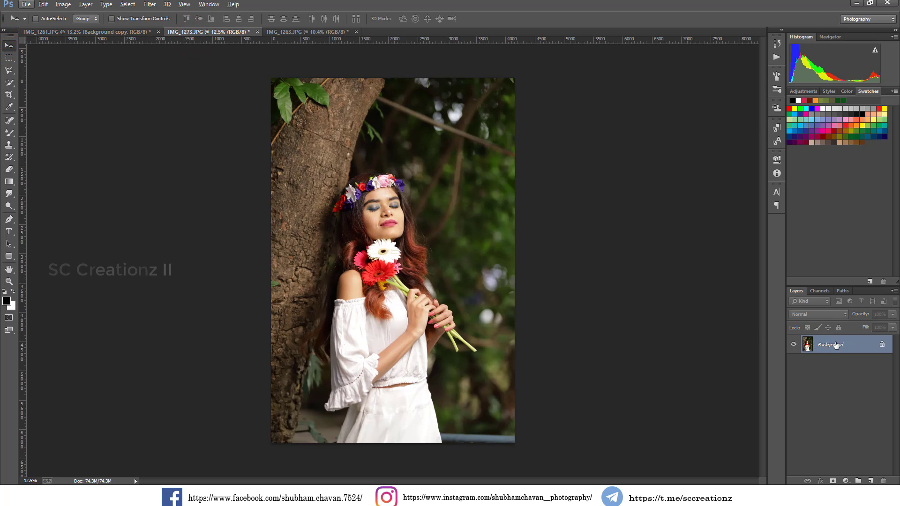
pyautogui.rightClick(846, 345)
pyautogui.click(823, 368)
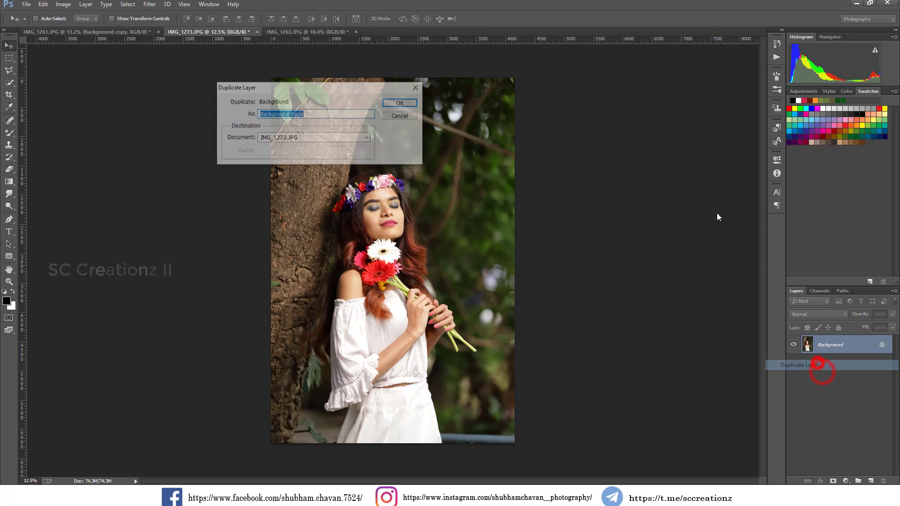
pyautogui.click(400, 107)
pyautogui.hotkey('ctrl', '0')
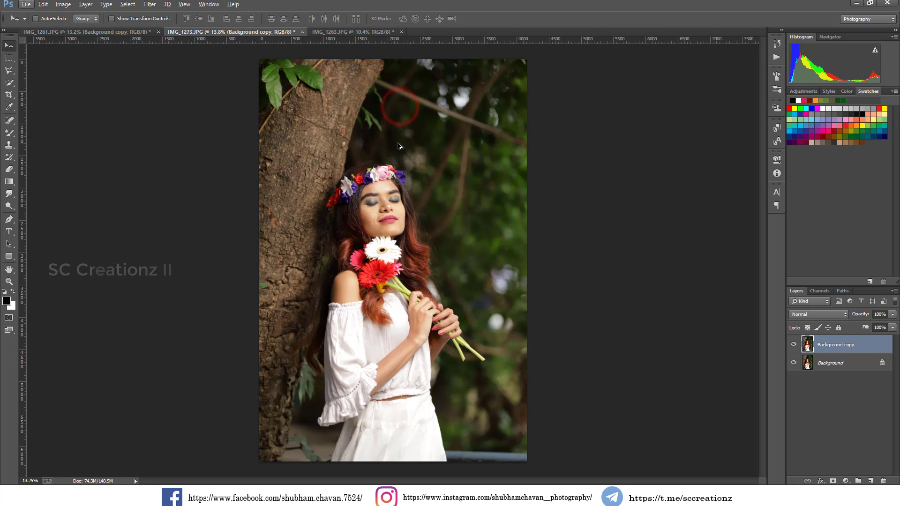
# Load the saved Untitled.xmp settings in the Camera Raw Filter
pyautogui.click(150, 5)
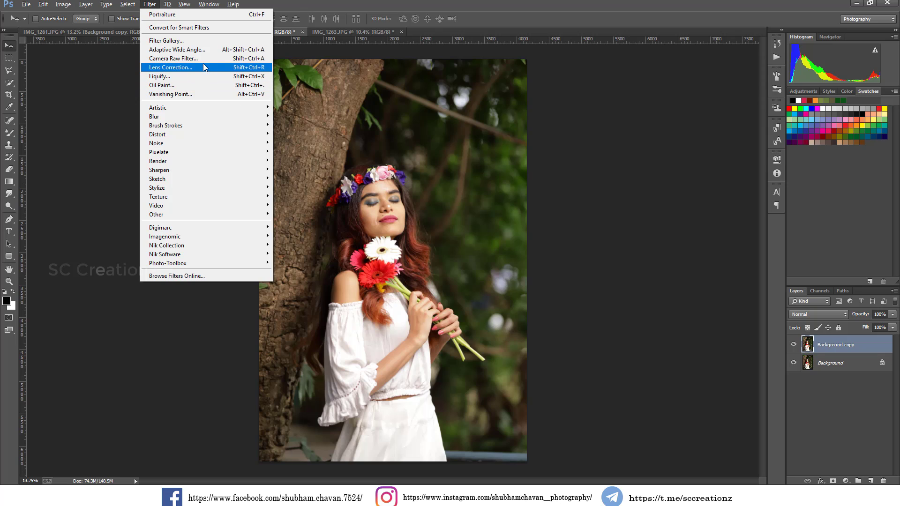
pyautogui.click(218, 59)
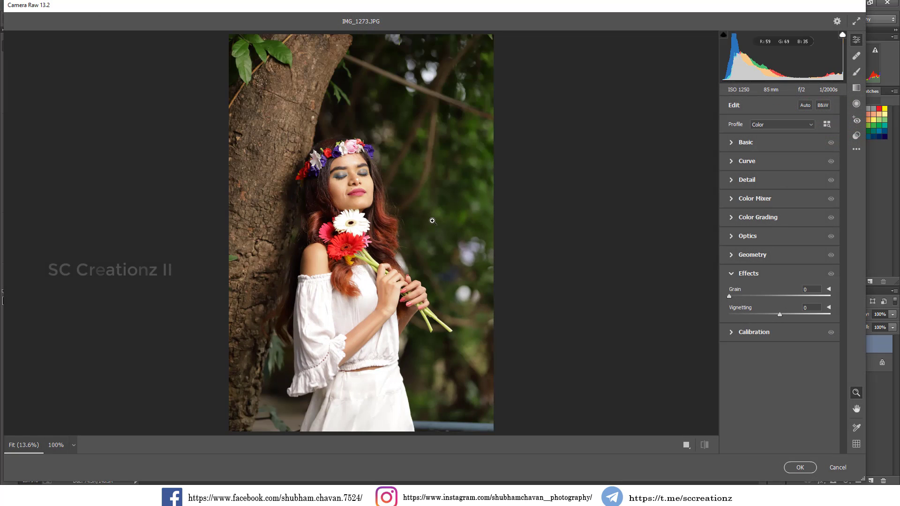
pyautogui.click(856, 149)
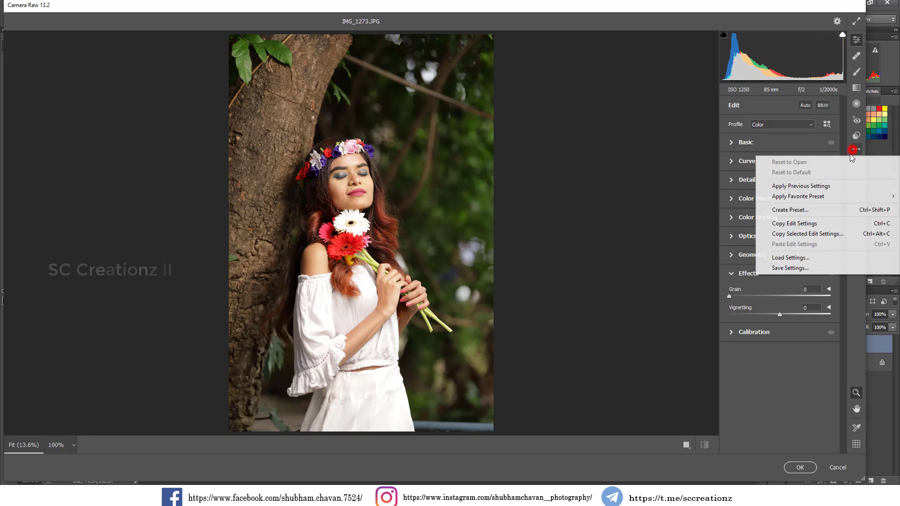
pyautogui.click(812, 260)
pyautogui.rightClick(211, 114)
pyautogui.click(227, 118)
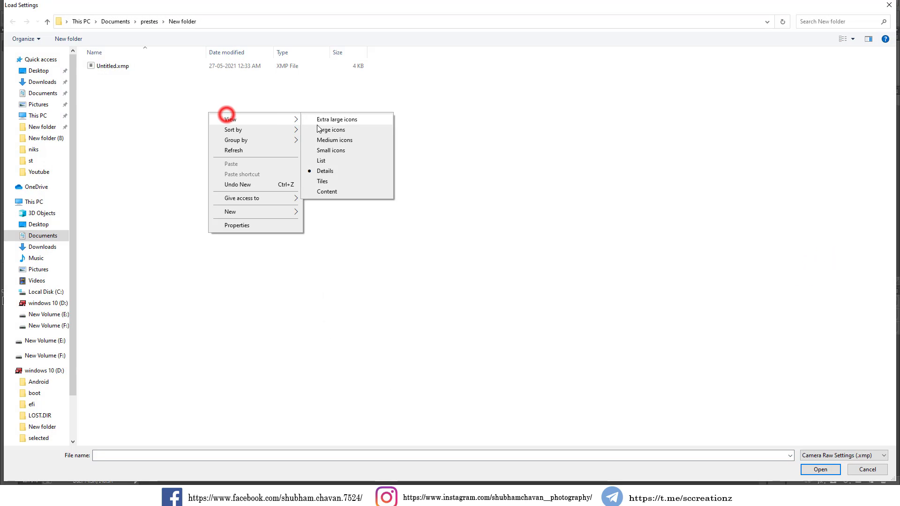
pyautogui.click(333, 184)
pyautogui.click(142, 70)
pyautogui.doubleClick(141, 69)
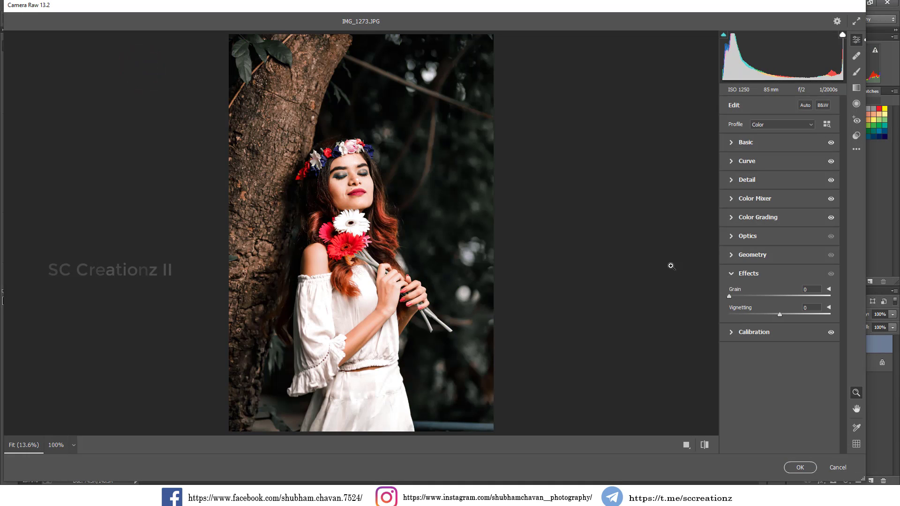
# Set Vignetting to -31 and apply the Camera Raw grade
pyautogui.click(857, 136)
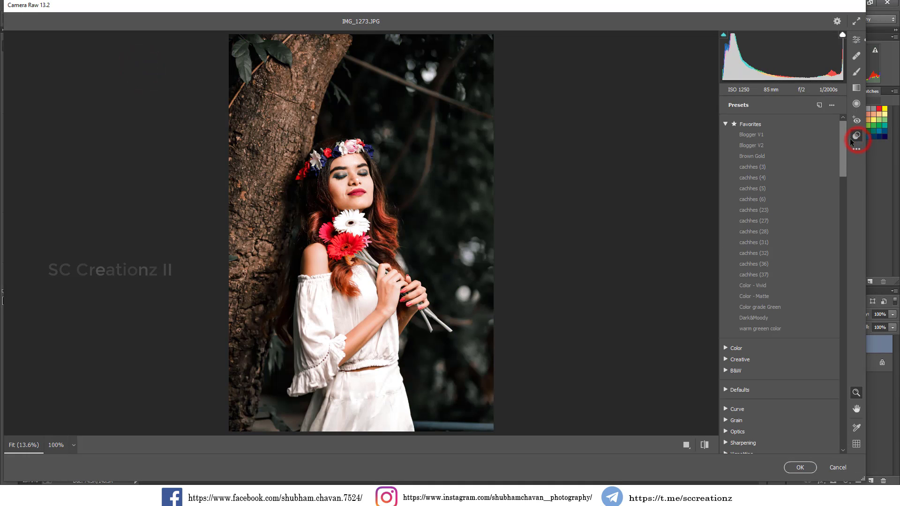
pyautogui.click(853, 45)
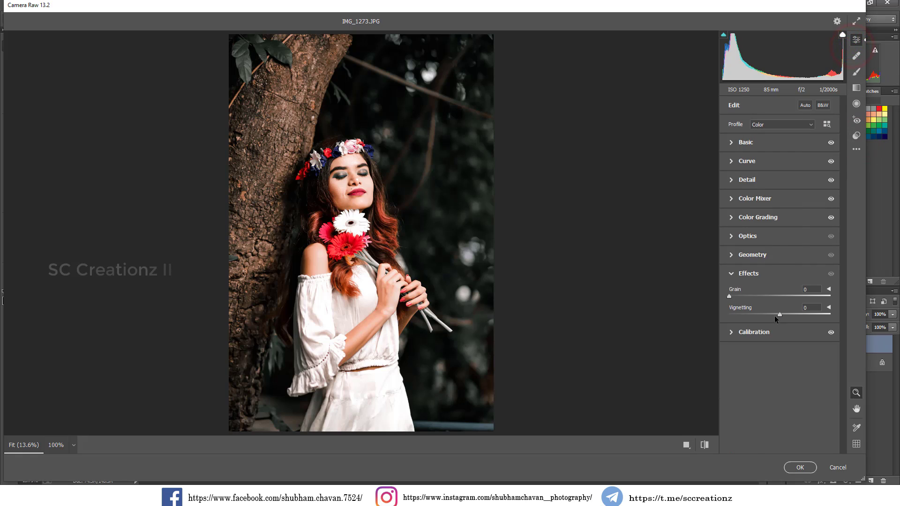
pyautogui.moveTo(778, 315); pyautogui.dragTo(764, 314)
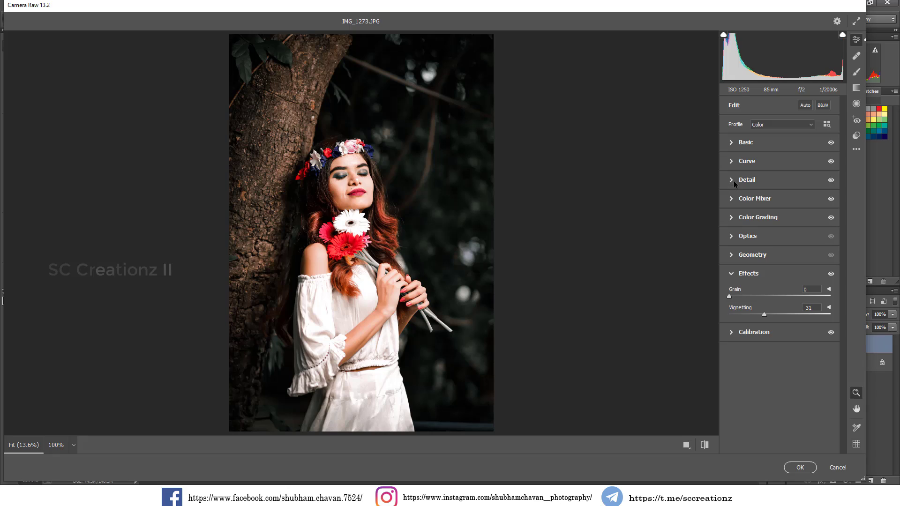
pyautogui.click(737, 202)
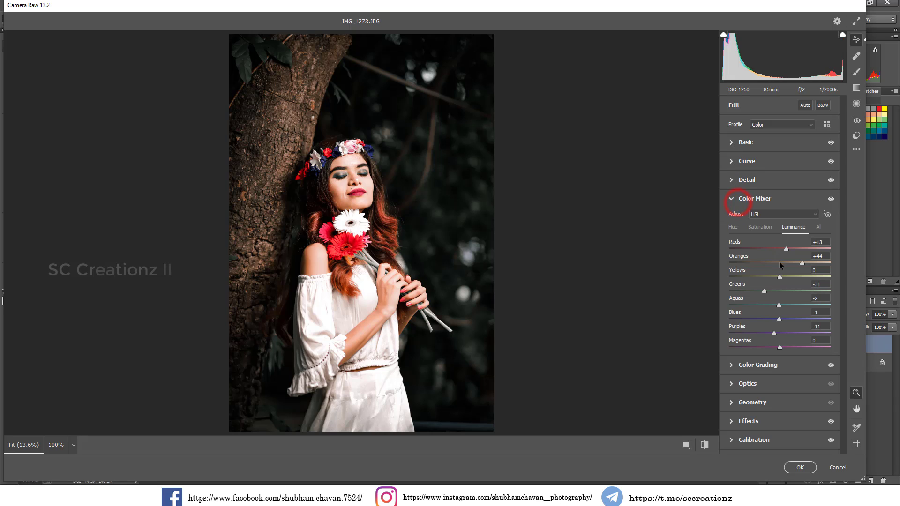
pyautogui.click(760, 227)
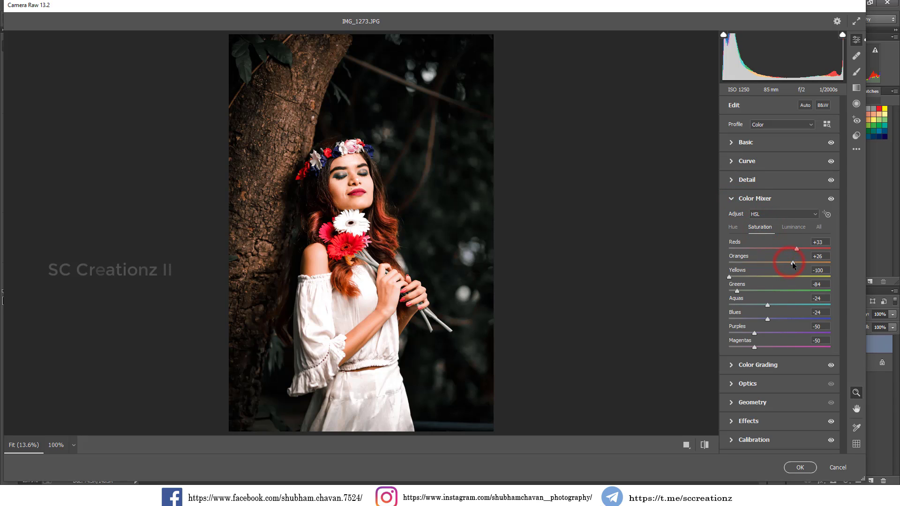
pyautogui.click(800, 468)
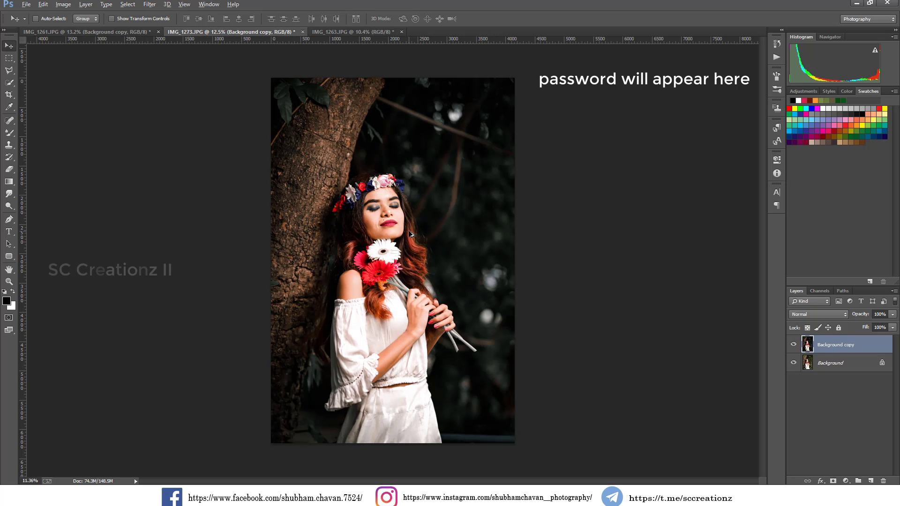
# Toggle the IMG_1273 grade off and on to compare, then bring up the IMG_1263 portrait
pyautogui.click(795, 347)
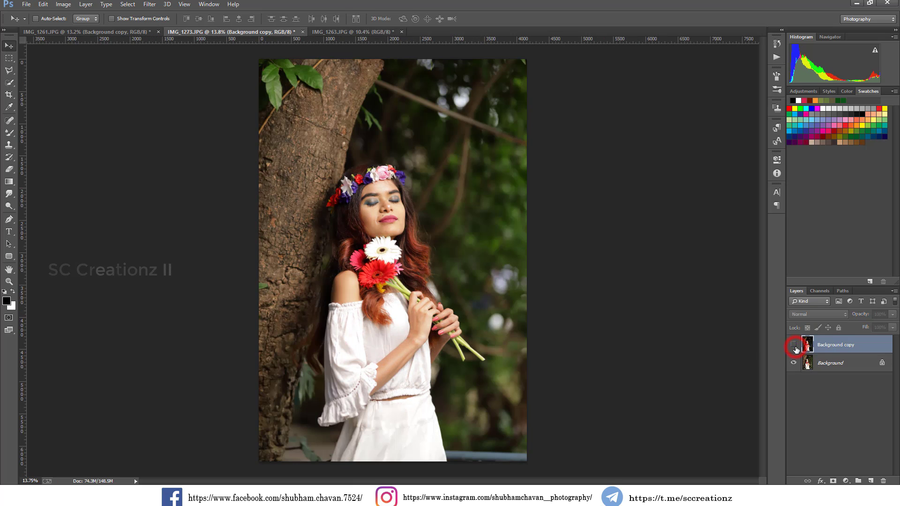
pyautogui.scroll(3, 386, 195)
pyautogui.scroll(2, 387, 196)
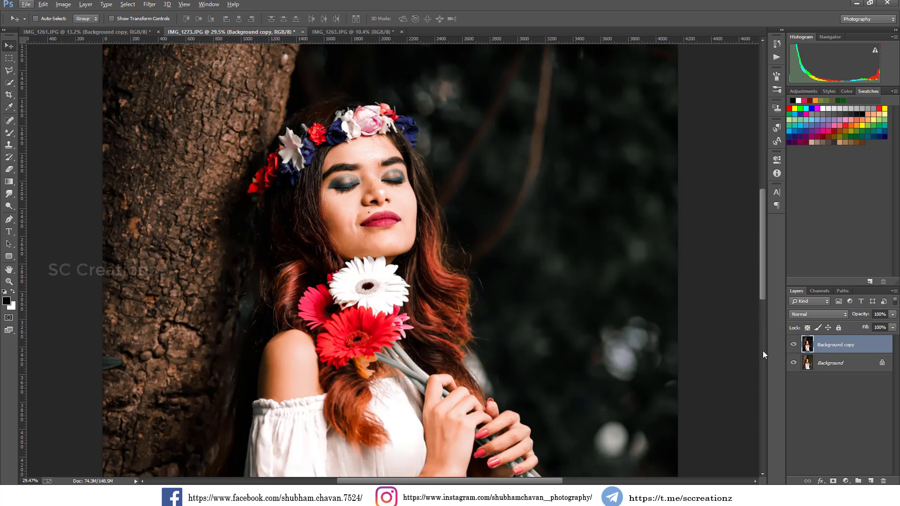
pyautogui.click(794, 347)
pyautogui.scroll(-2, 529, 288)
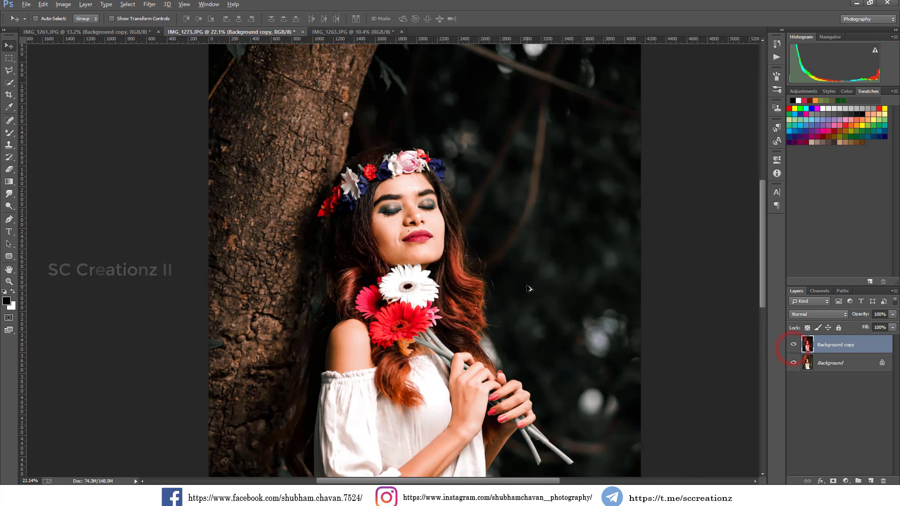
pyautogui.scroll(-3, 528, 289)
pyautogui.scroll(-2, 529, 288)
pyautogui.scroll(1, 529, 288)
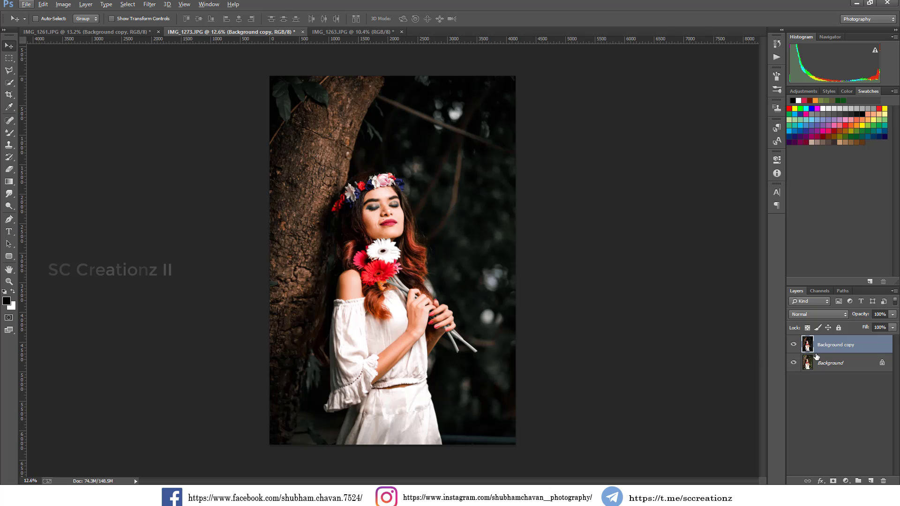
pyautogui.click(794, 346)
pyautogui.click(794, 345)
pyautogui.scroll(1, 660, 324)
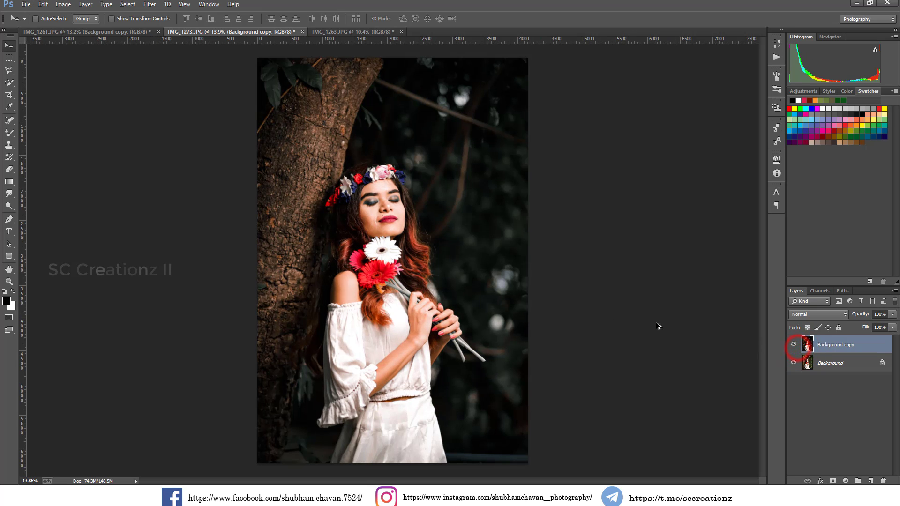
pyautogui.click(344, 31)
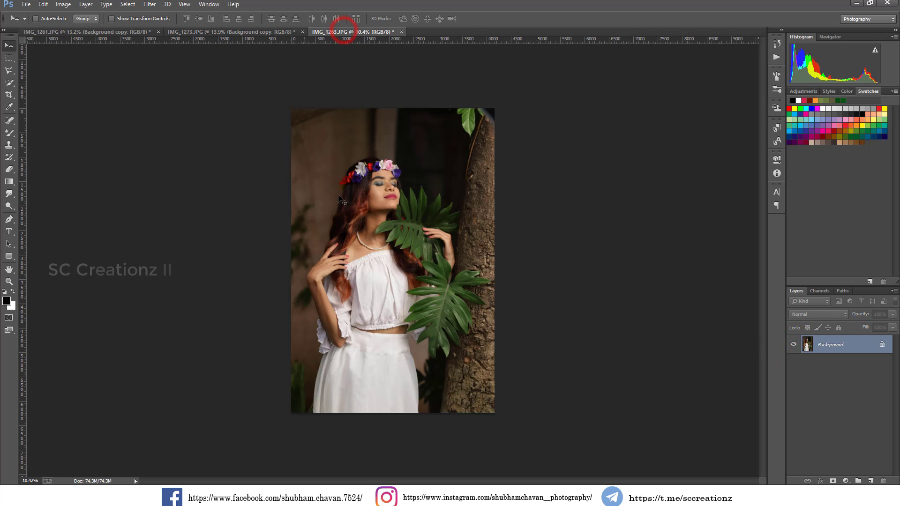
# Duplicate the IMG_1263 Background layer and apply the Camera Raw Filter grade to the copy
pyautogui.scroll(1, 416, 218)
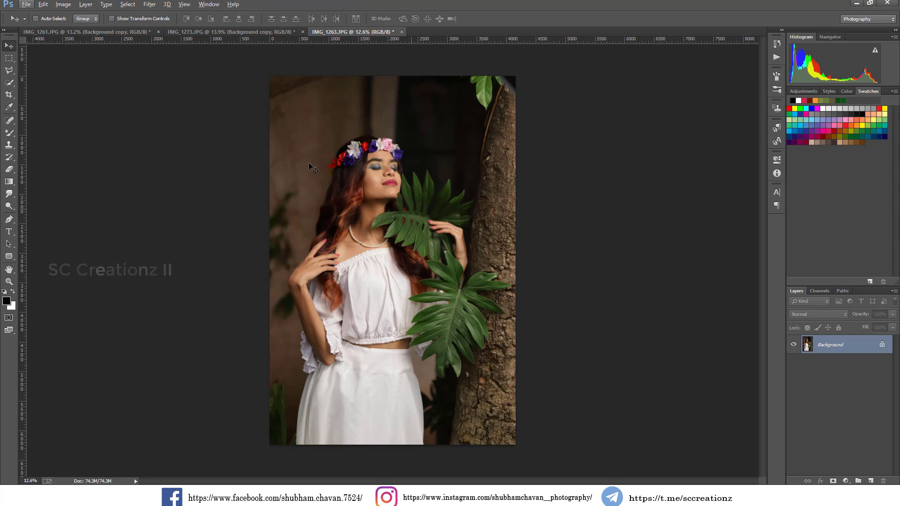
pyautogui.rightClick(852, 346)
pyautogui.click(796, 366)
pyautogui.click(401, 102)
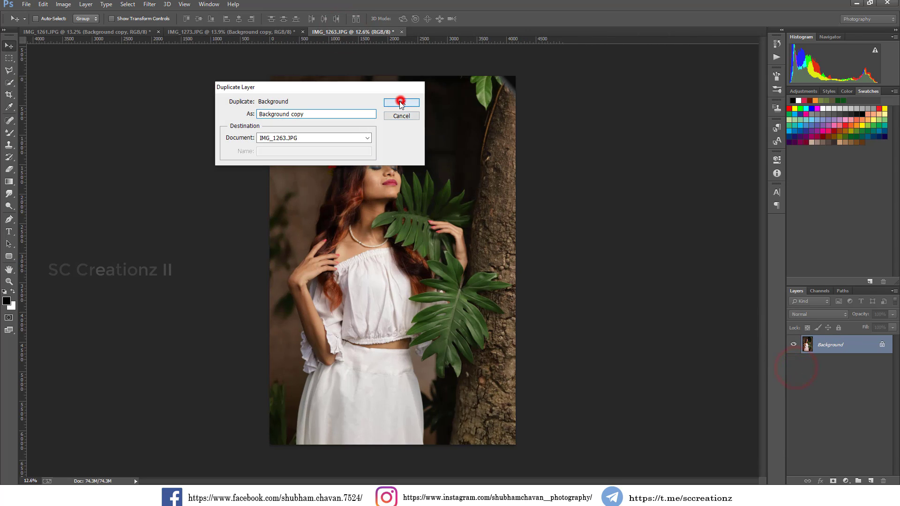
pyautogui.click(149, 4)
pyautogui.click(221, 15)
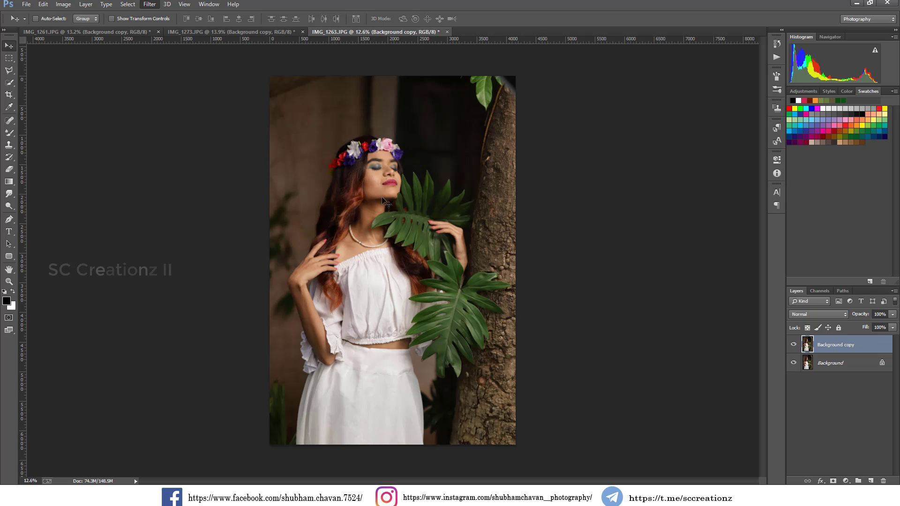
# Toggle the IMG_1263 graded copy off and on to compare against the original
pyautogui.click(793, 345)
pyautogui.click(794, 346)
pyautogui.scroll(2, 389, 149)
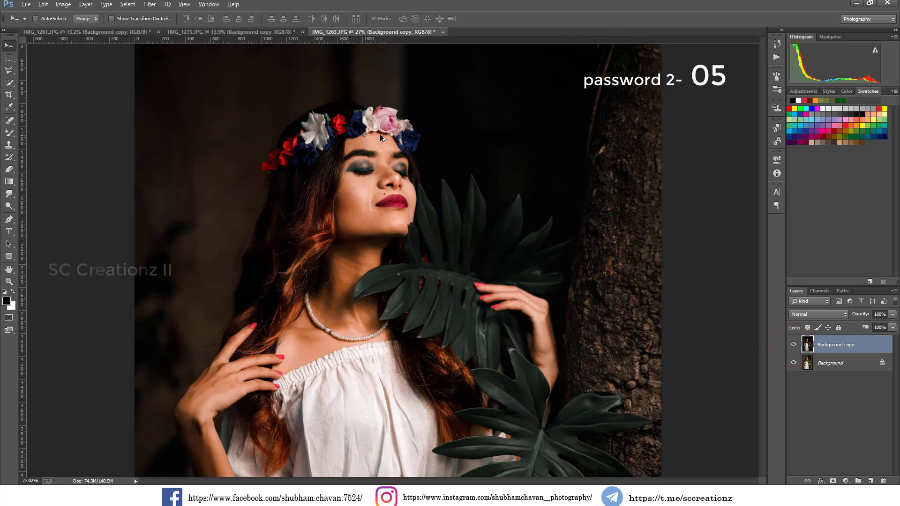
pyautogui.scroll(1, 381, 141)
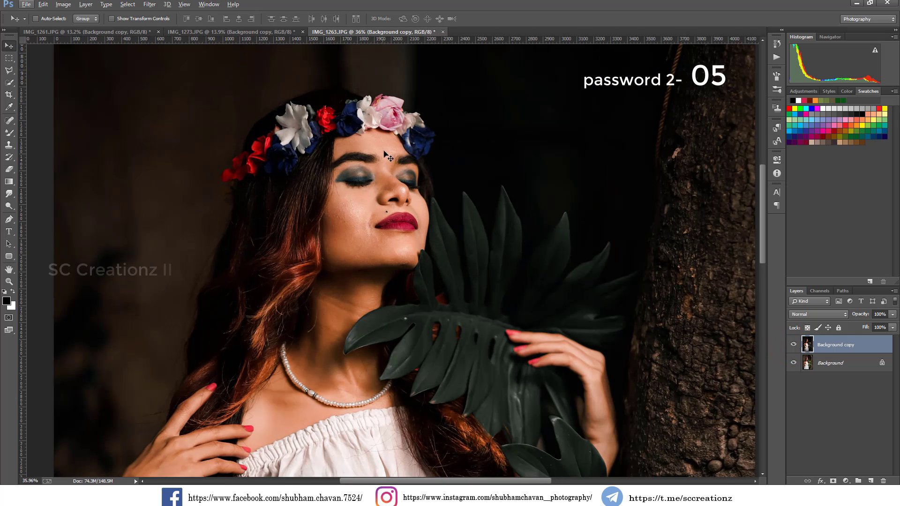
pyautogui.click(793, 346)
pyautogui.scroll(-1, 594, 293)
pyautogui.scroll(-1, 563, 286)
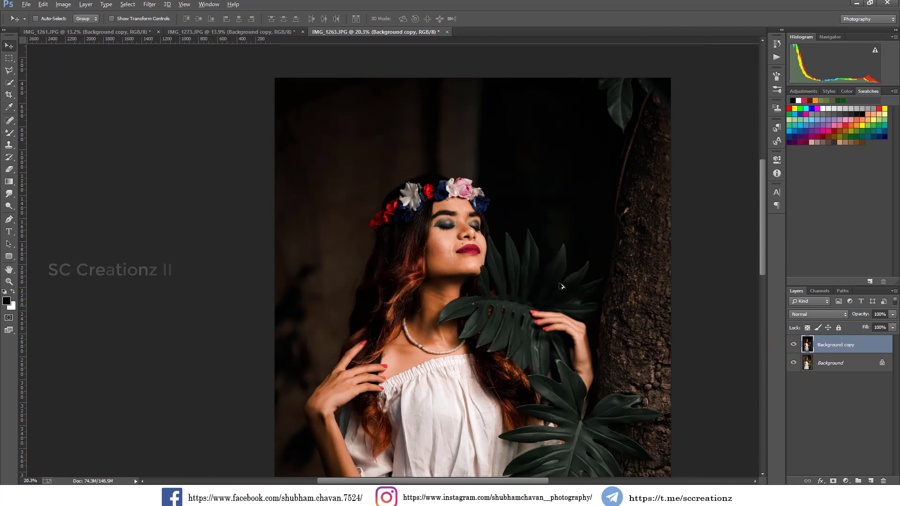
pyautogui.scroll(-1, 562, 286)
pyautogui.scroll(-1, 561, 285)
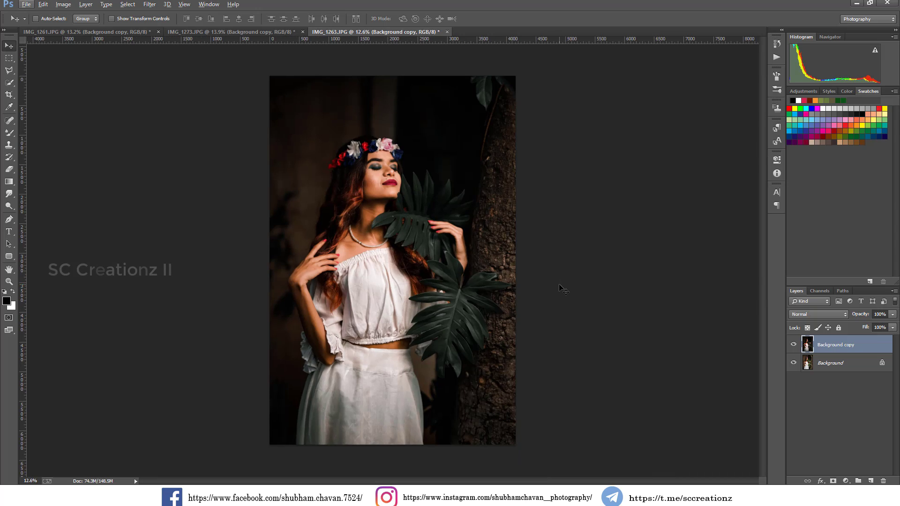
pyautogui.press('alt')
pyautogui.click(794, 346)
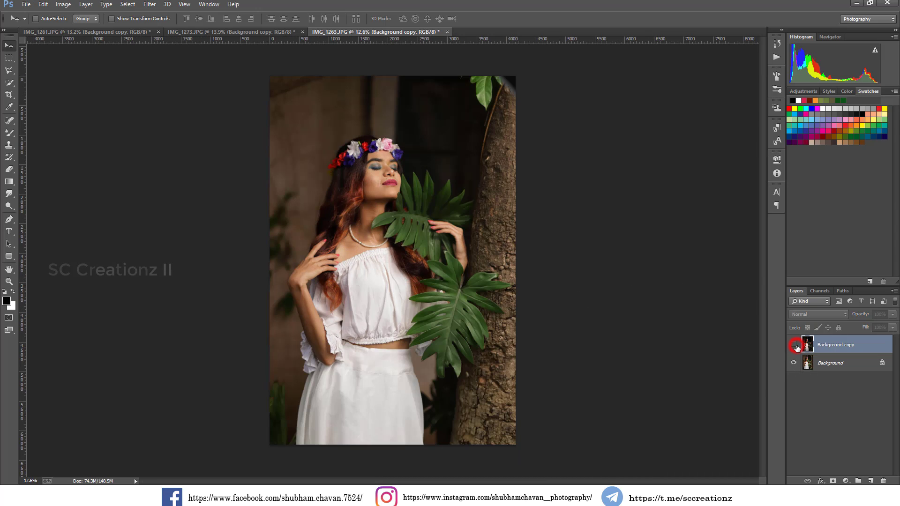
pyautogui.click(794, 345)
# Toggle the graded copies of IMG_1273 and IMG_1261 off and on to compare with the originals
pyautogui.click(257, 32)
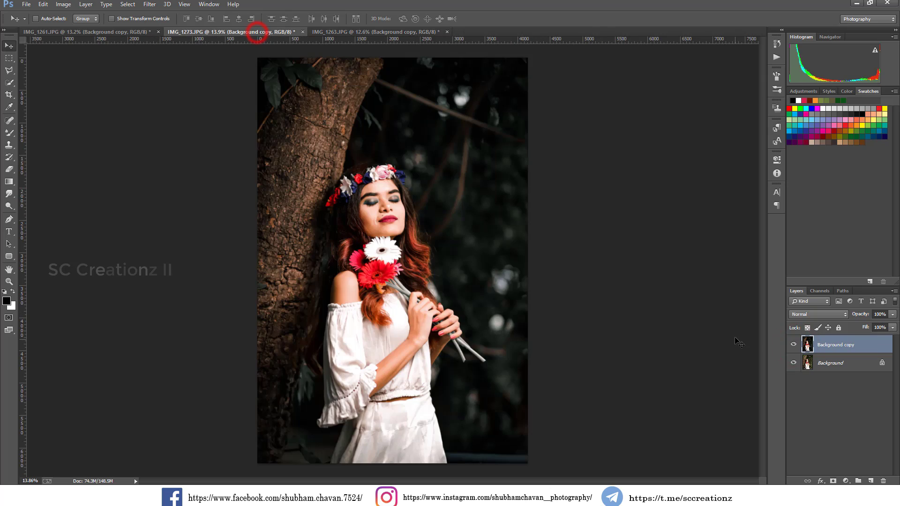
pyautogui.click(793, 346)
pyautogui.click(793, 346)
pyautogui.click(121, 33)
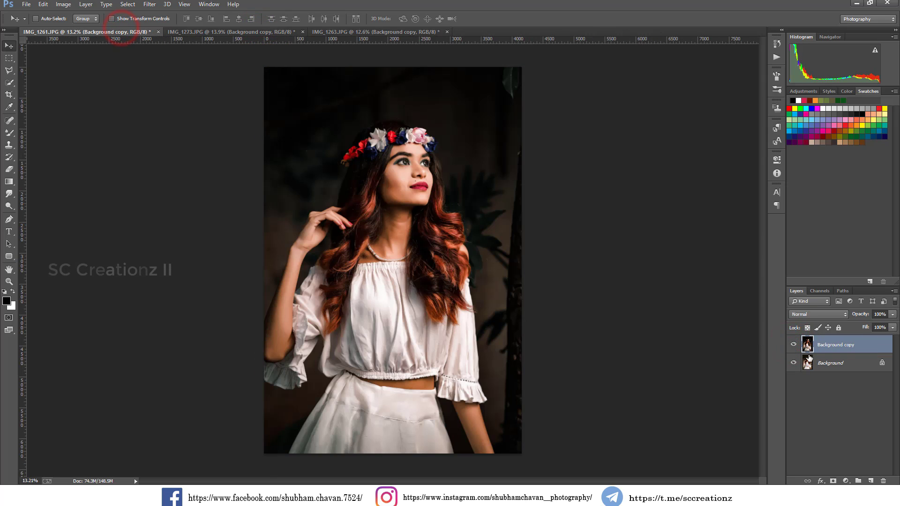
pyautogui.click(794, 346)
pyautogui.click(794, 346)
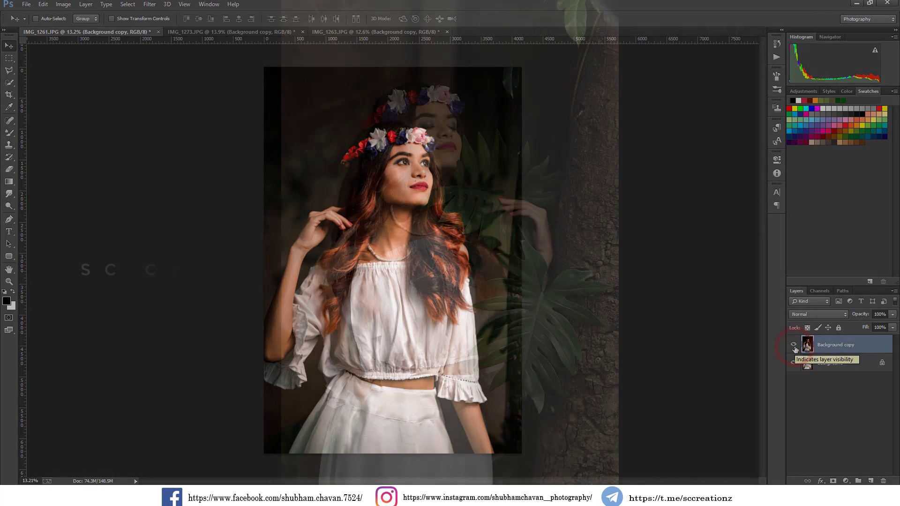